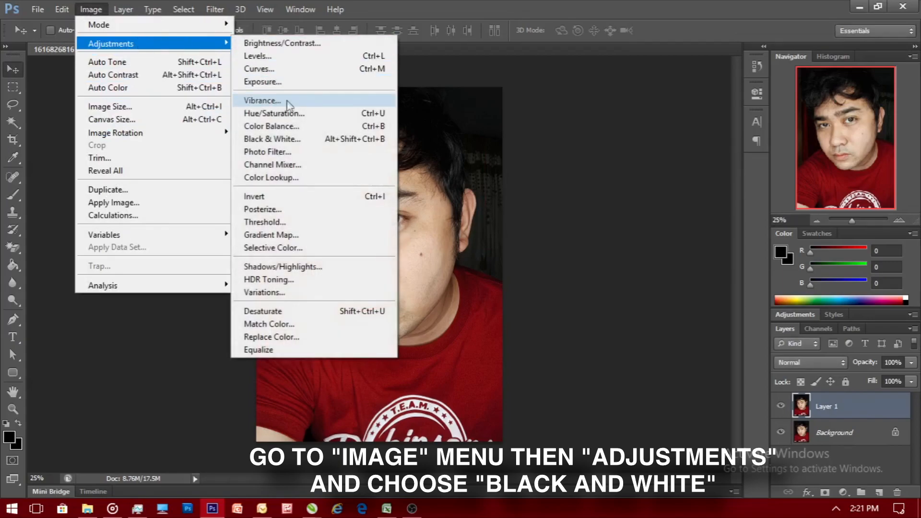
- Convert Layer 1 to black and white with the Default preset and duplicate the converted layer
left_click(292, 138)
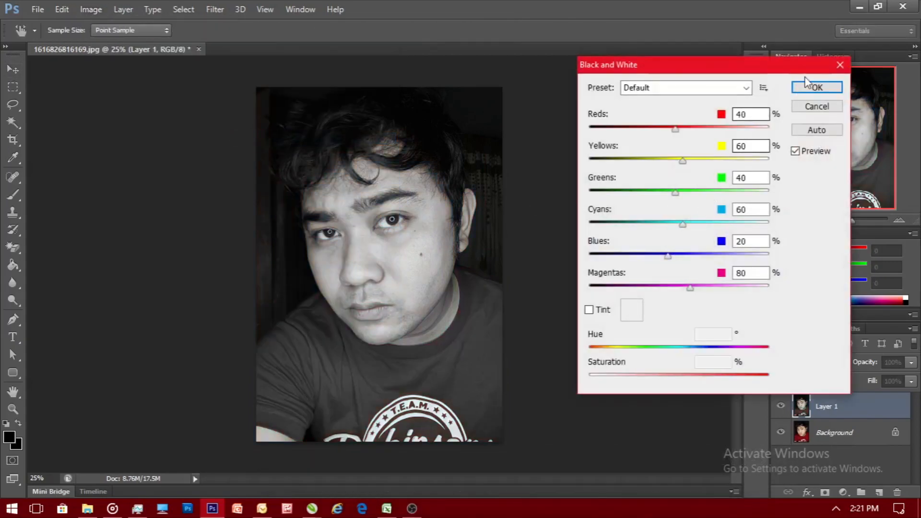
left_click(808, 88)
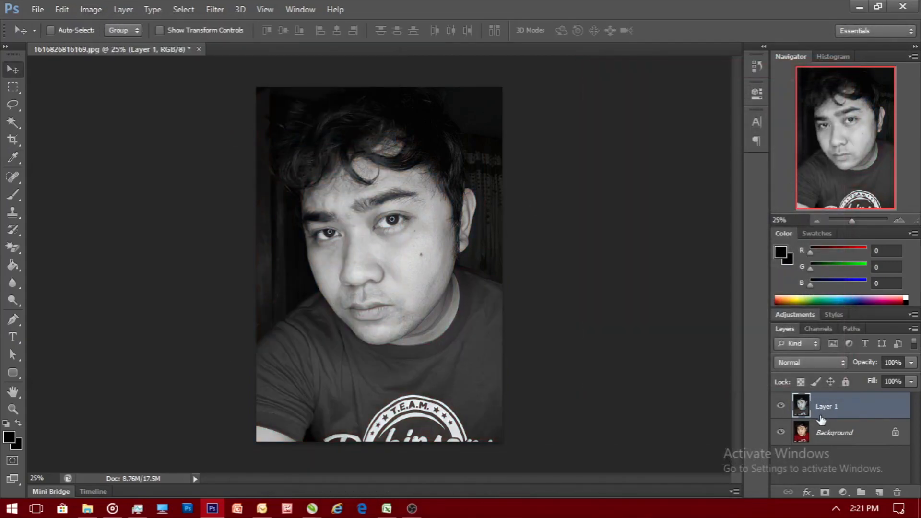
key("ctrl+j")
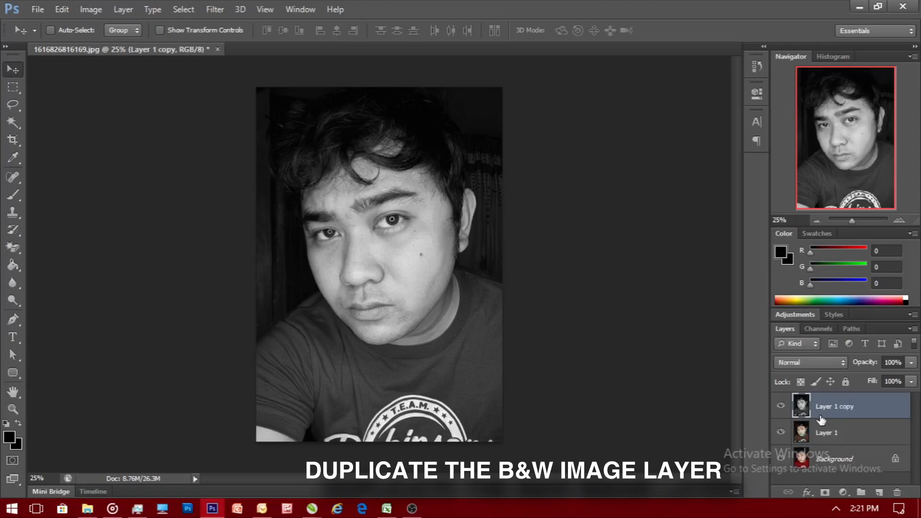
- Turn off the G channel in the advanced blending options of Layer 1 copy
left_click(90, 9)
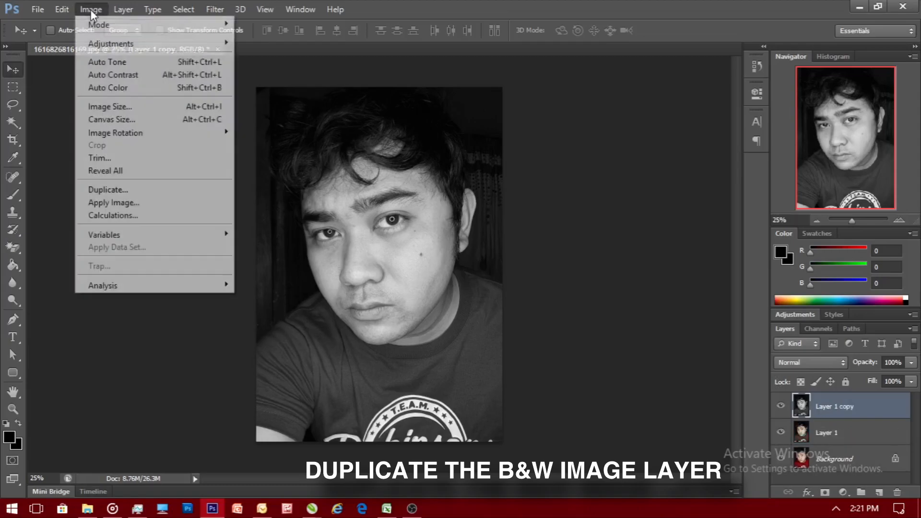
mouse_move(123, 11)
right_click(855, 407)
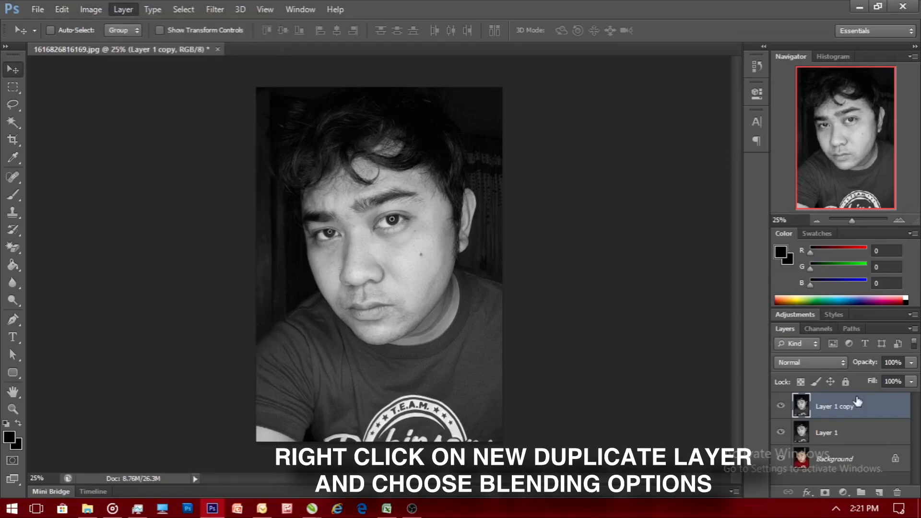
left_click(611, 83)
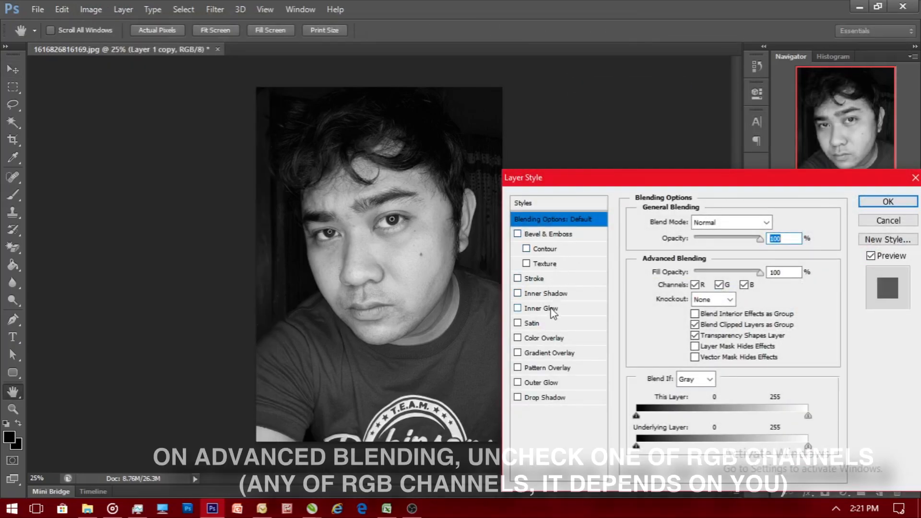
left_click(719, 285)
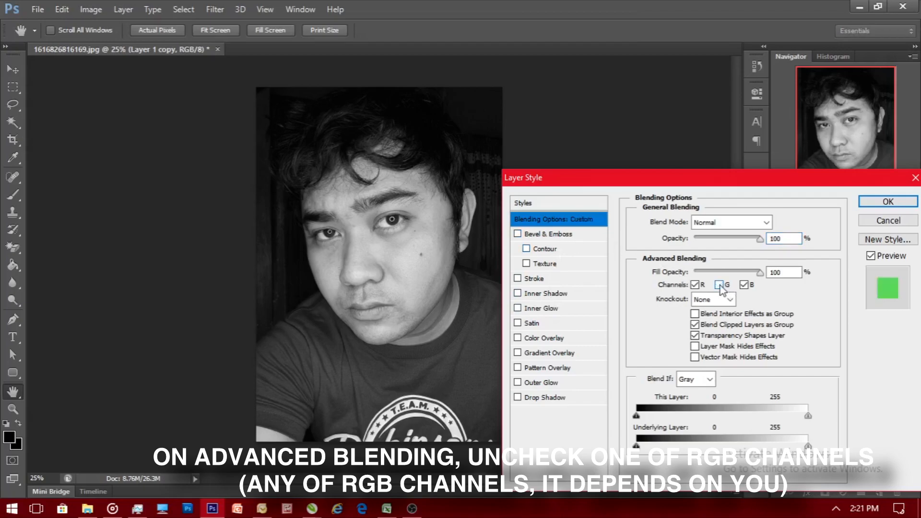
left_click(719, 286)
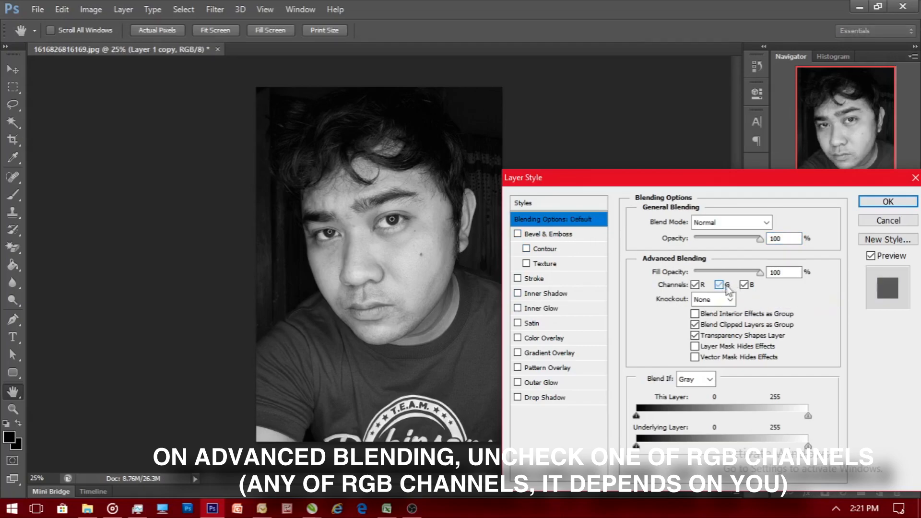
left_click(719, 285)
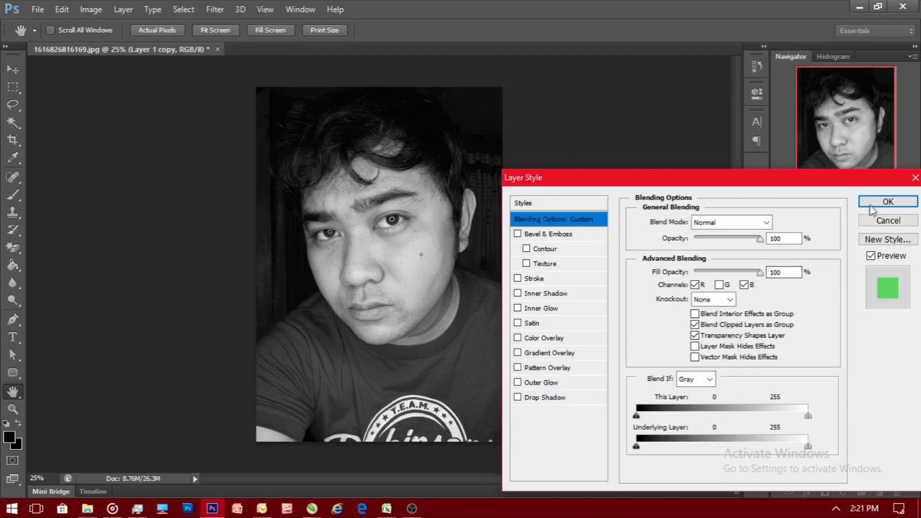
left_click(888, 201)
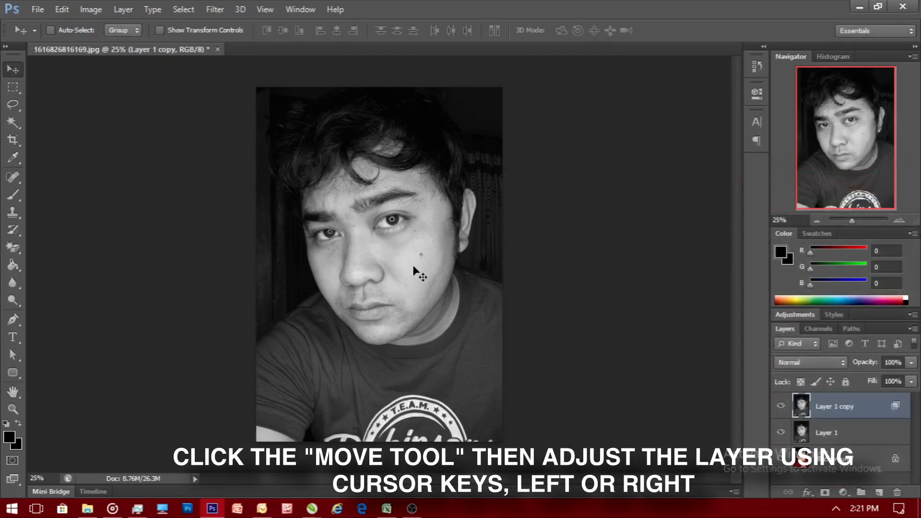
- Nudge Layer 1 copy sideways until it sits slightly left of the layer below, creating a green and magenta fringe
key("Right")
key("Right")
key("Right")
key("Right")
key("Right")
key("Right")
key("Right")
key("Right")
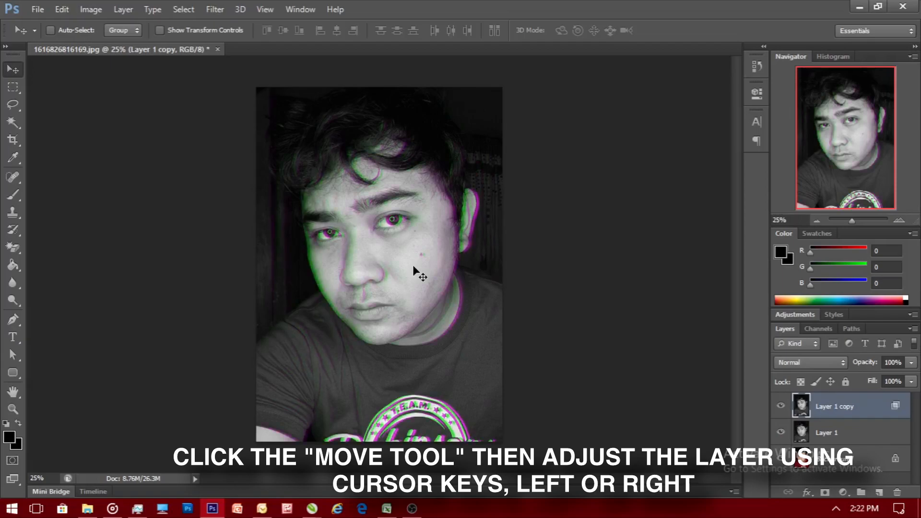
key("Left")
key("Left")
key("Left")
key("Left")
key("Left")
key("Left")
key("Left")
key("Left")
key("Left")
key("Left")
key("Left")
key("Left")
key("Left")
key("Left")
key("Left")
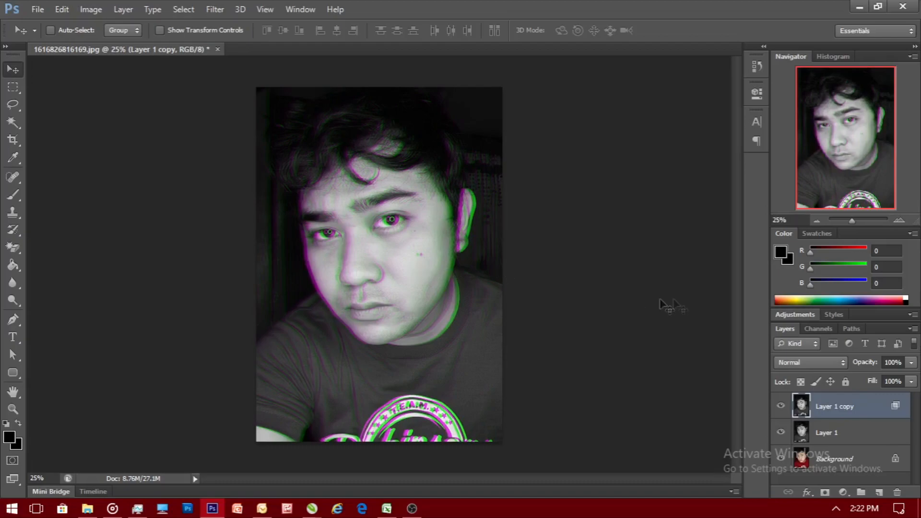
key("Right")
key("Right")
key("Right")
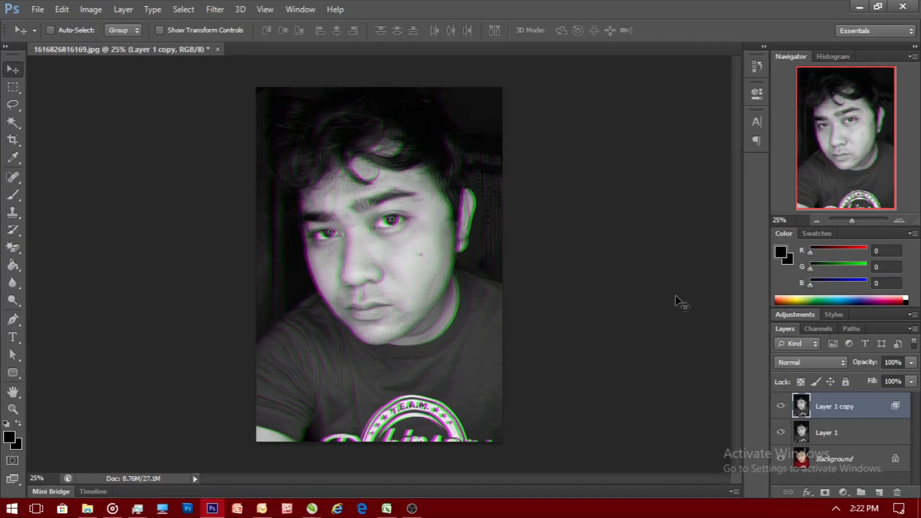
- Merge Layer 1 copy and Layer 1 into one layer, keeping the Background layer separate
left_click(864, 433, "shift")
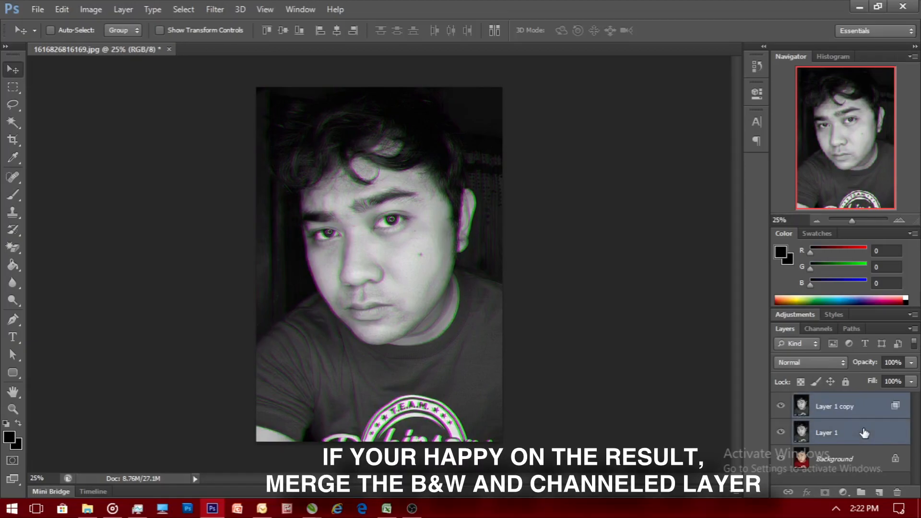
right_click(864, 433)
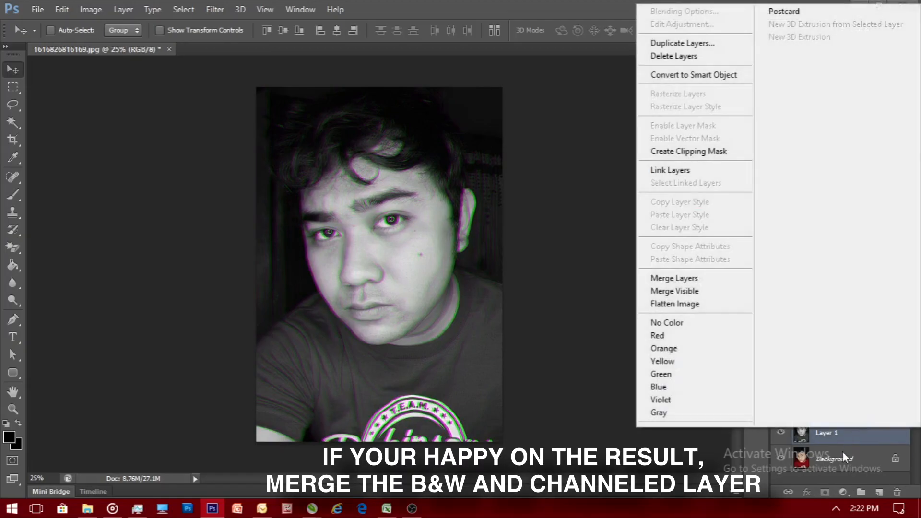
left_click(844, 444)
right_click(847, 433)
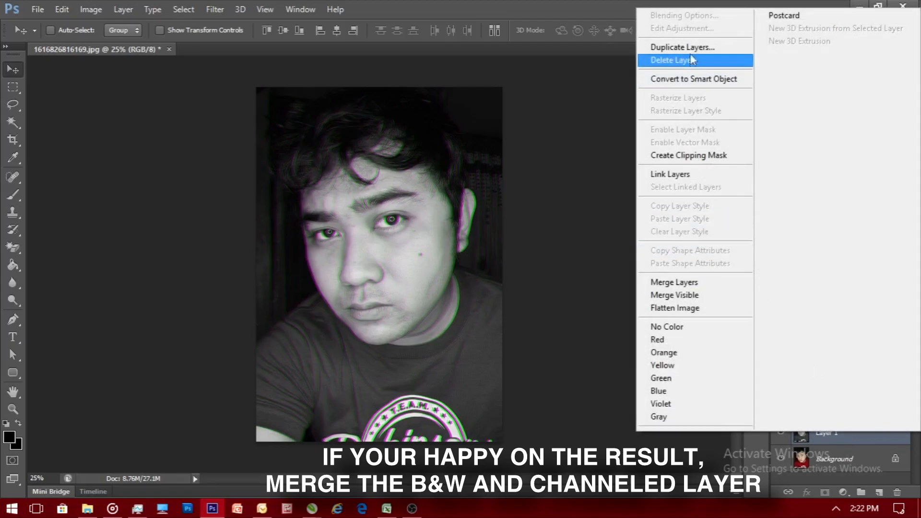
left_click(674, 283)
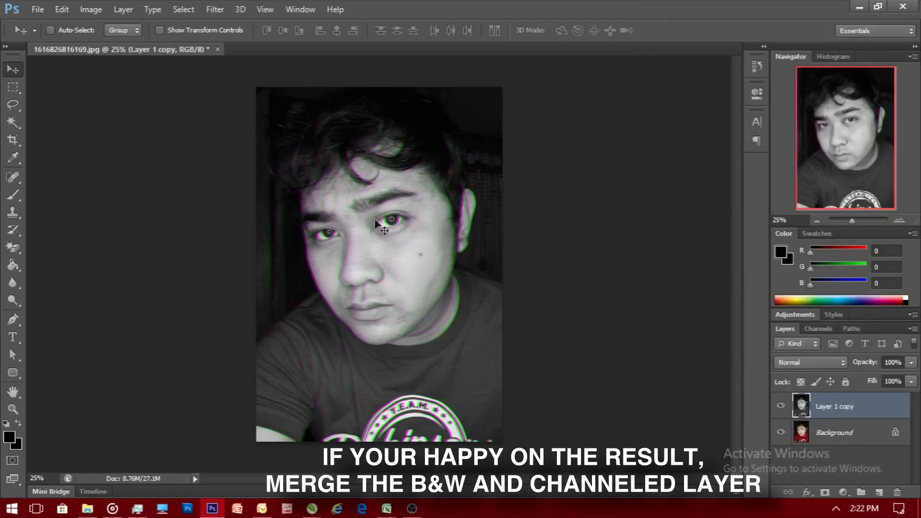
- Open the photoshop_scanlines_texture_overlay PNG as its own document and copy the whole texture into the portrait document
left_click(92, 510)
left_click_drag(269, 171, 376, 48)
key("ctrl+a")
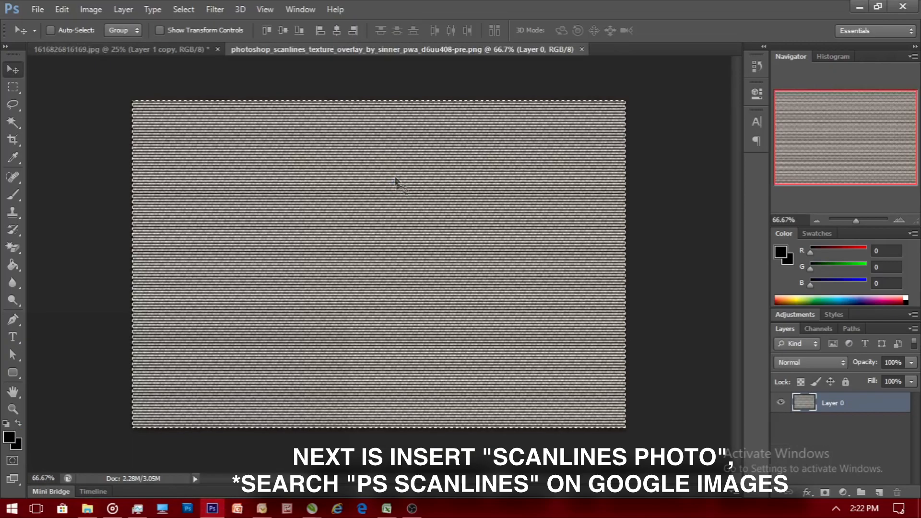
left_click(139, 47)
key("ctrl+v")
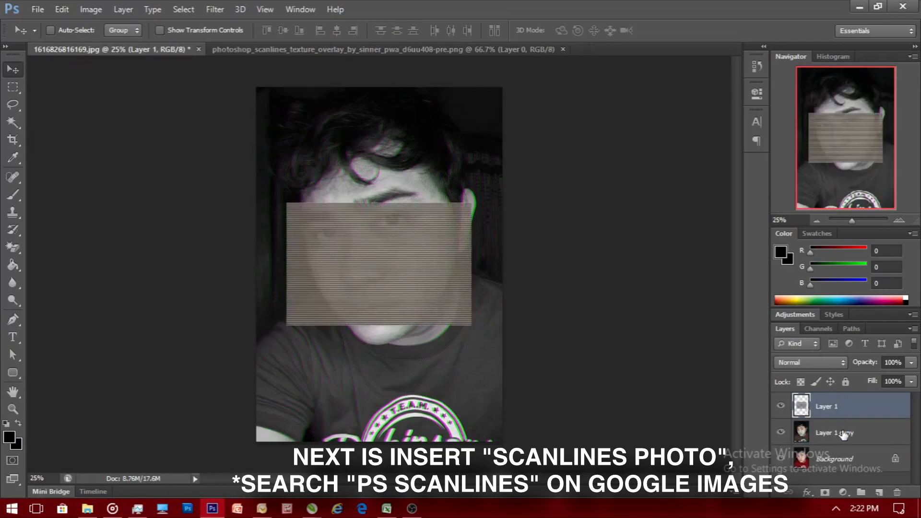
- Scale the pasted scanlines layer to about 305% so it covers the whole portrait, and apply the transform
key("ctrl+t")
left_click_drag(471, 328, 651, 444)
left_click_drag(287, 203, 86, 70)
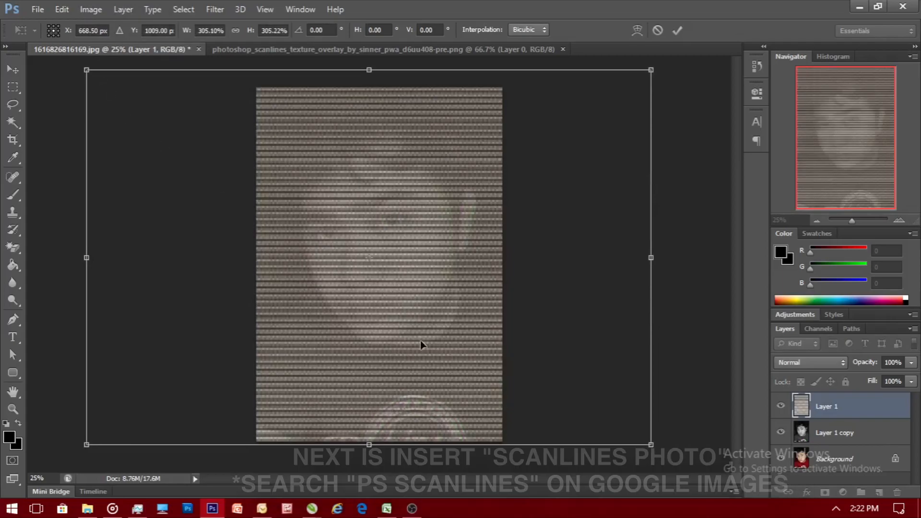
left_click(12, 69)
left_click(438, 229)
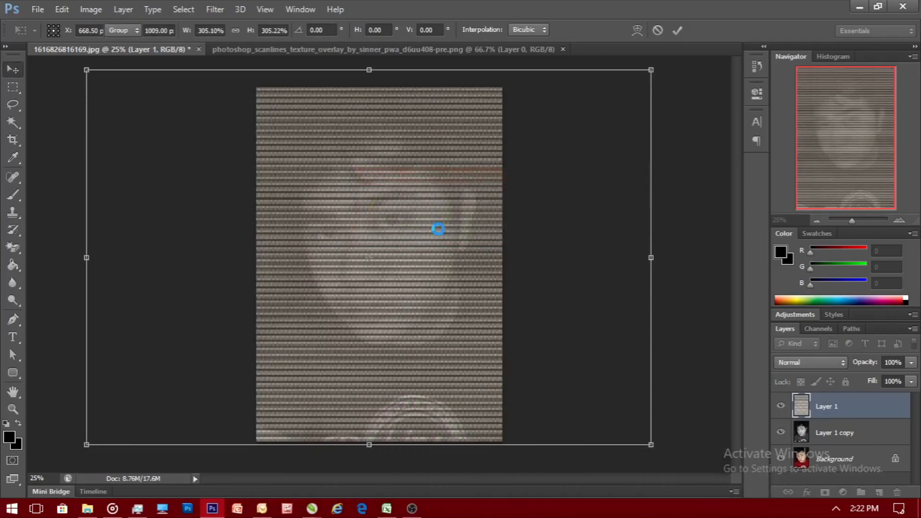
- Set the scanlines layer's blend mode to Overlay and its opacity to 19%
left_click(807, 361)
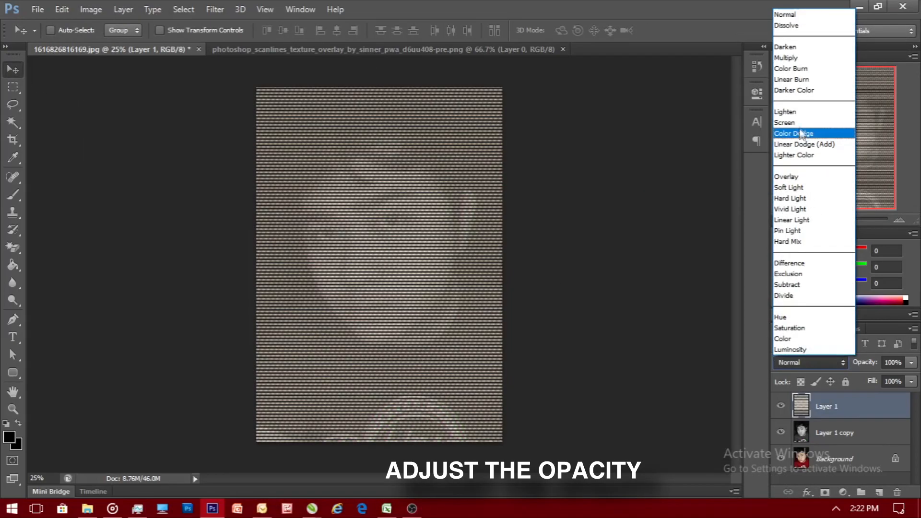
left_click(799, 177)
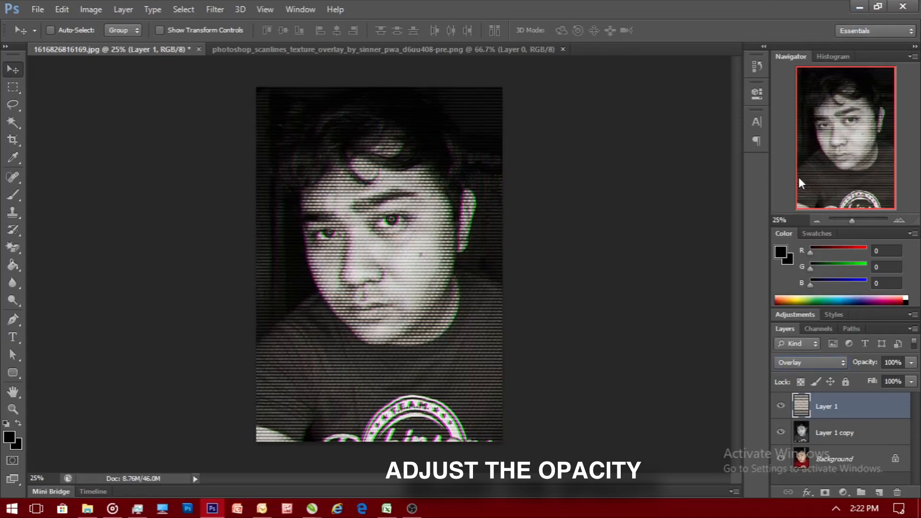
left_click(911, 363)
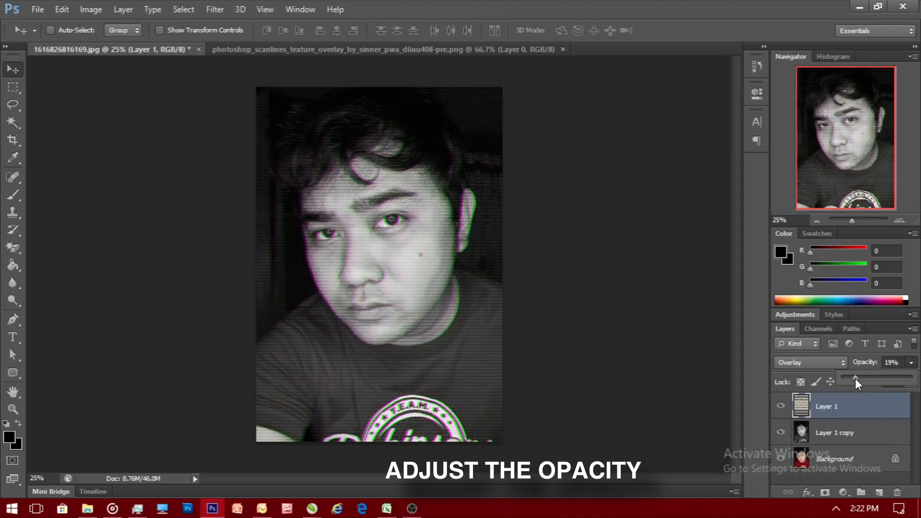
left_click(847, 435)
left_click(846, 436)
left_click(845, 407)
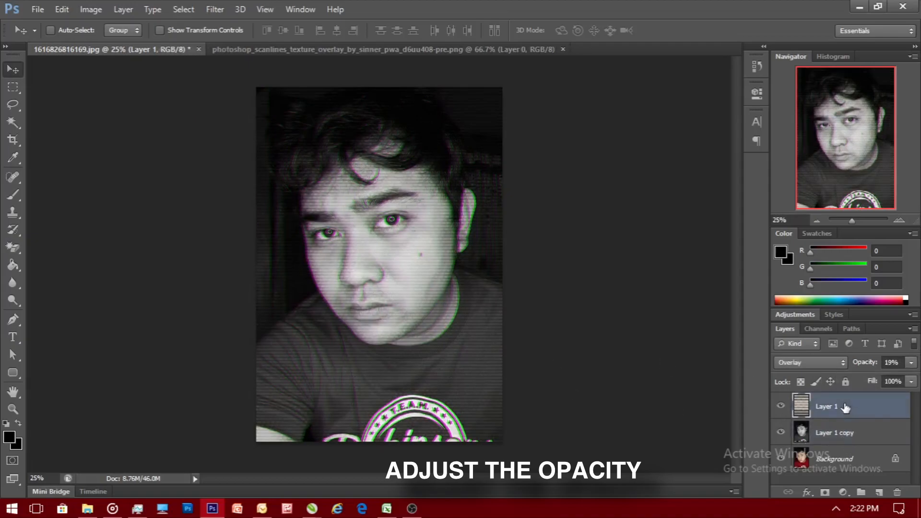
- On Layer 1 copy, marquee-select a thin horizontal strip across the forehead, shift it slightly right and deselect it
left_click(838, 435)
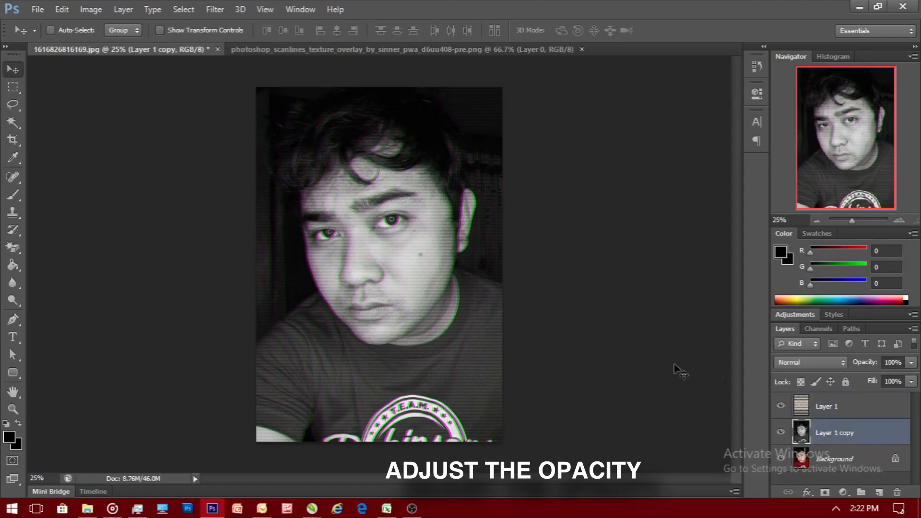
left_click(12, 88)
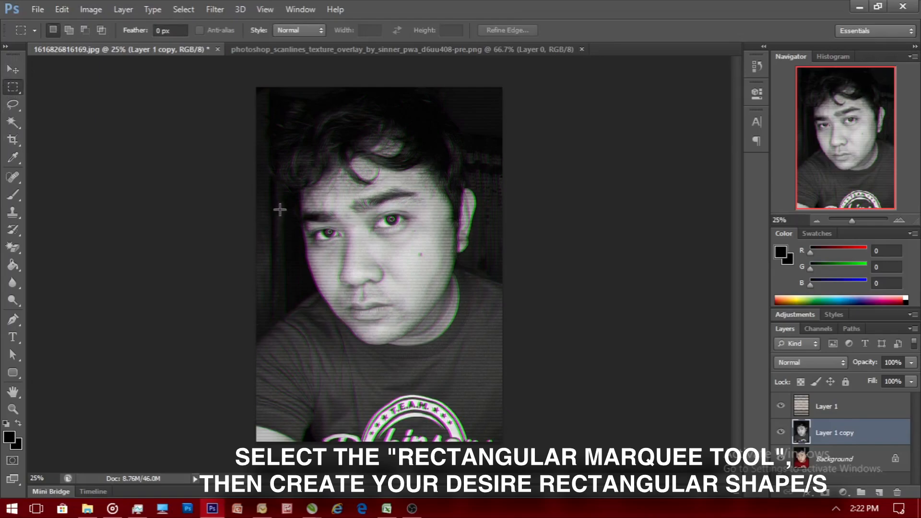
left_click_drag(275, 189, 493, 194)
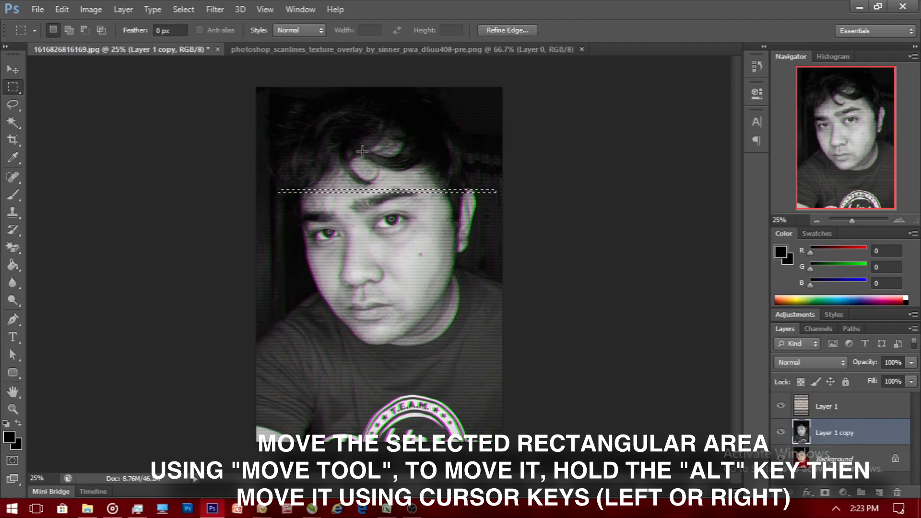
right_click(290, 215)
left_click(293, 223)
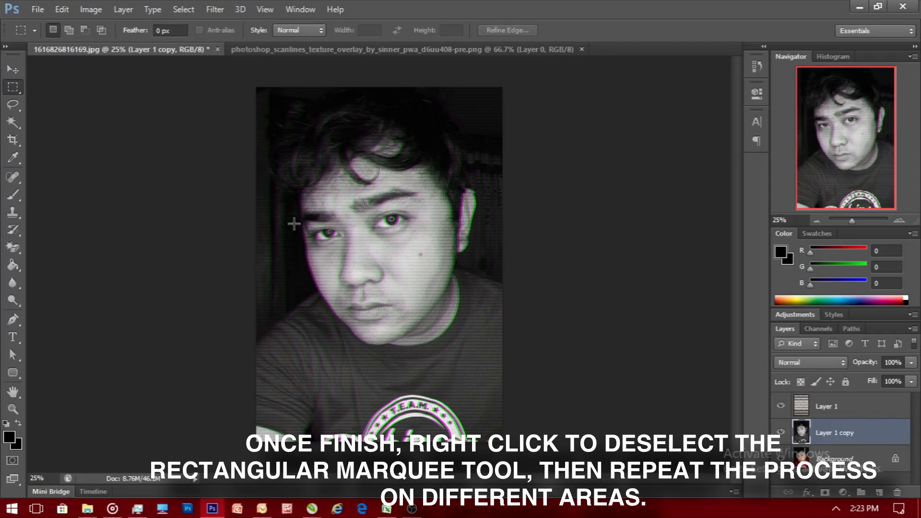
- Try shifting a thin marquee-selected strip across the eyes slightly to the right, and deselect it
left_click_drag(496, 221, 261, 226)
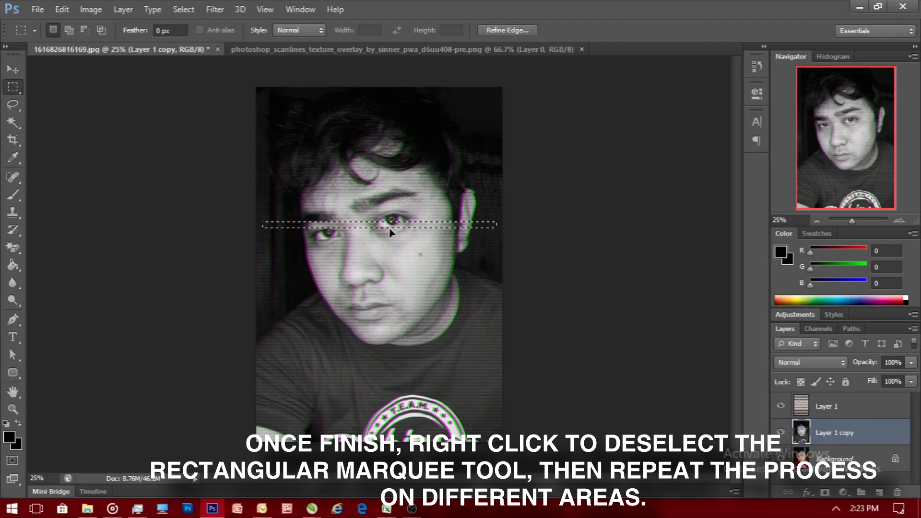
right_click(465, 198)
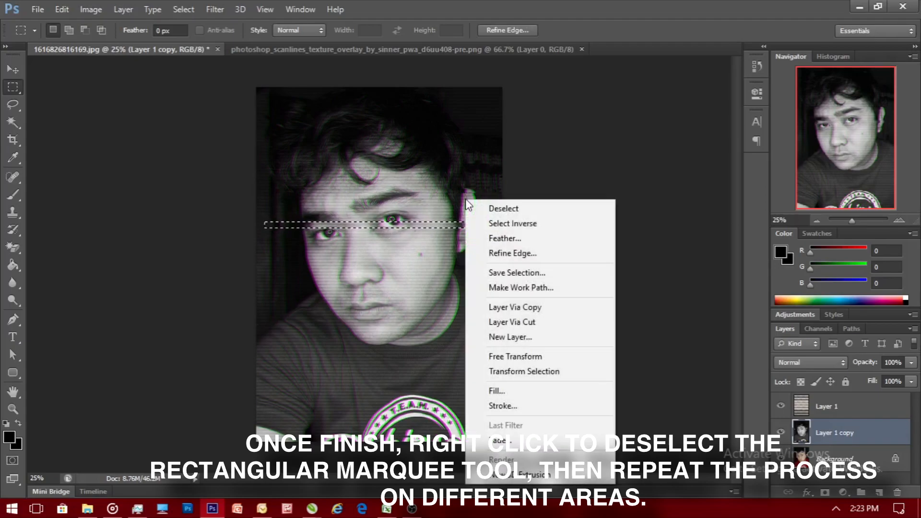
left_click(503, 208)
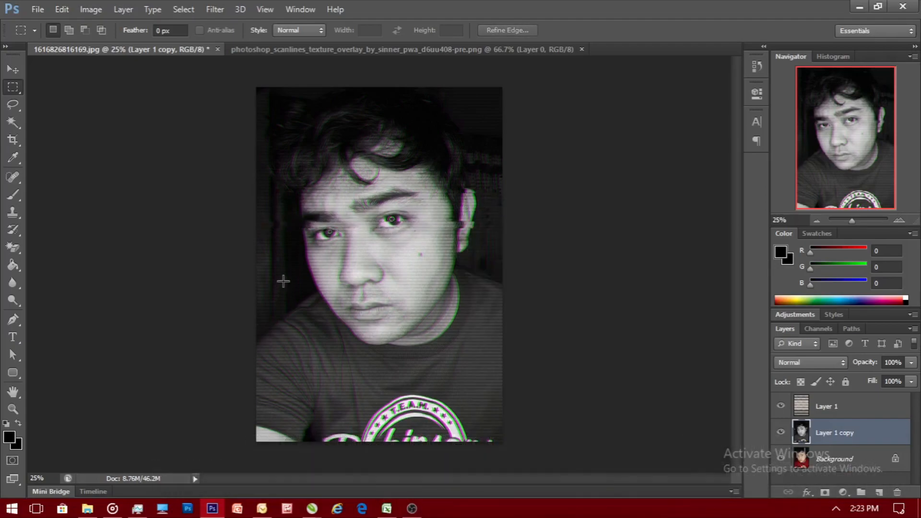
- Undo the shift of the strip across the eyes and clear the selection
key("ctrl+z")
right_click(369, 204)
left_click(371, 206)
- Marquee-select a thin horizontal strip across the cheeks and nose, shift it slightly right and deselect it
left_click_drag(291, 258, 471, 264)
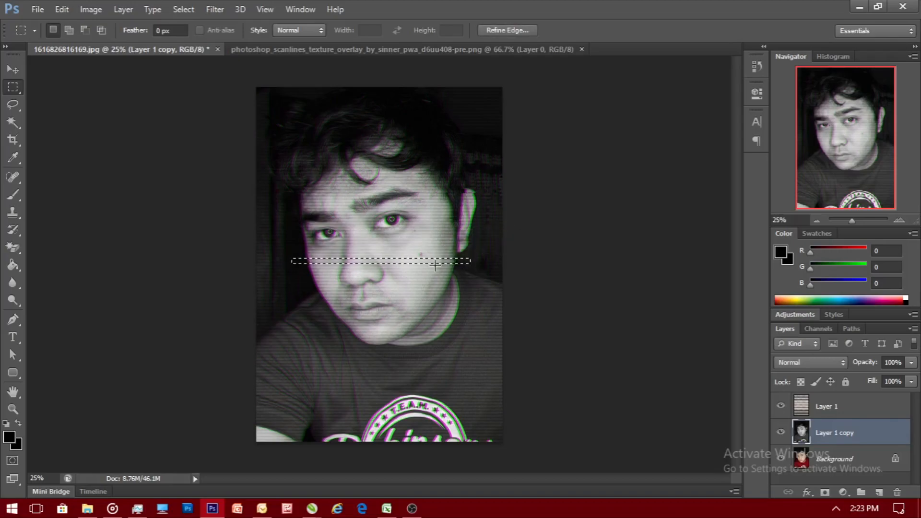
key("ctrl+Right")
key("ctrl+Right")
key("ctrl+Right")
key("ctrl+Right")
key("ctrl+Right")
key("ctrl+Right")
right_click(433, 270)
left_click(460, 220)
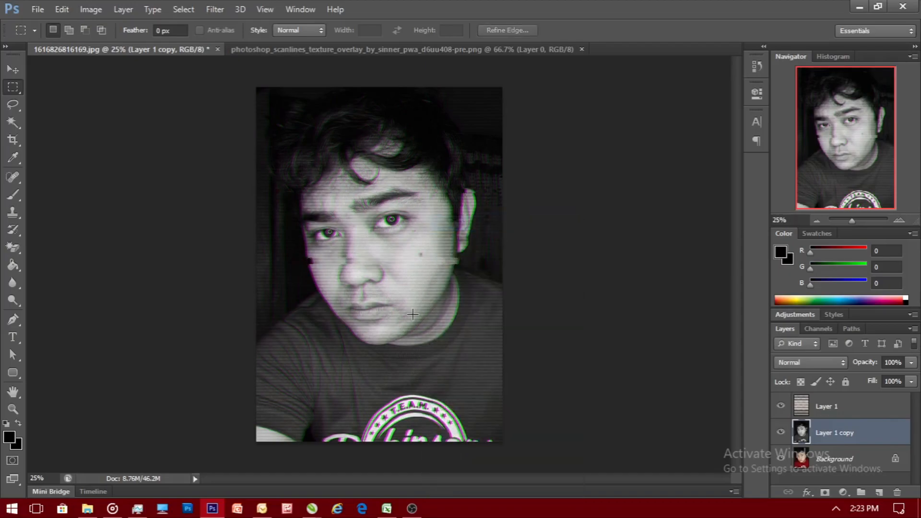
- Marquee-select a thin horizontal strip across the chin, shift it slightly left and deselect it
left_click_drag(499, 324, 232, 327)
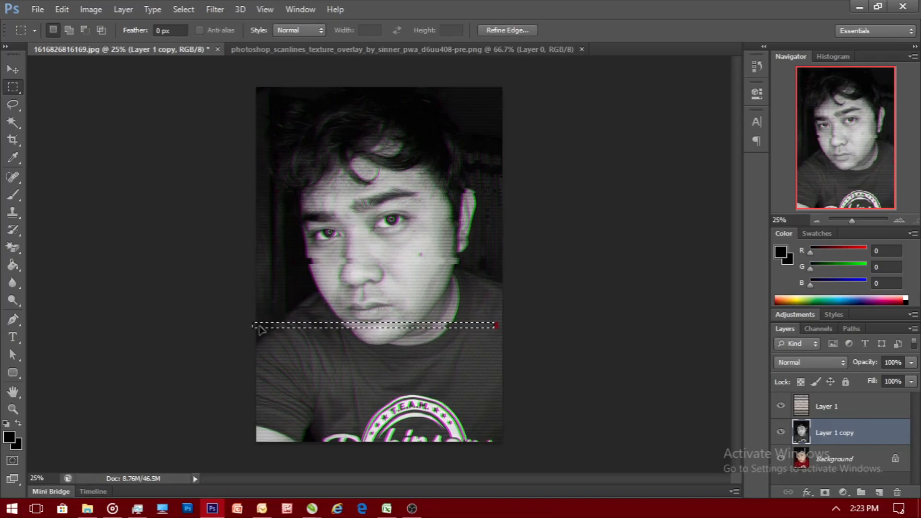
right_click(336, 364)
left_click(375, 88)
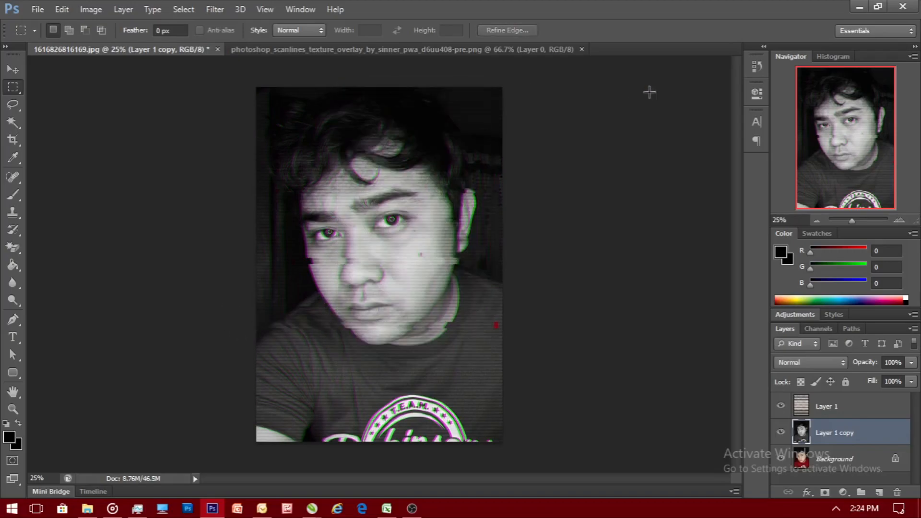
- Marquee-select a thin horizontal strip across the hair at the top of the forehead, shift it slightly right and deselect it
left_click_drag(270, 158, 494, 162)
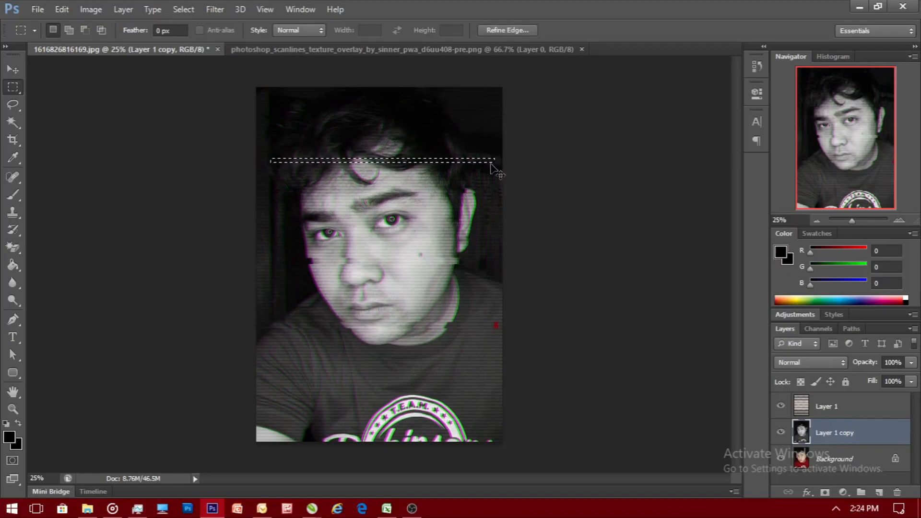
key("ctrl+Right")
key("ctrl+Right")
key("ctrl+Right")
key("ctrl+Right")
key("ctrl+Right")
key("ctrl+Right")
key("ctrl+Right")
key("ctrl+Right")
key("ctrl+Right")
key("ctrl+Right")
key("ctrl+Right")
key("ctrl+Right")
key("ctrl+Right")
key("ctrl+Right")
key("ctrl+Right")
key("ctrl+Right")
right_click(480, 178)
left_click(492, 189)
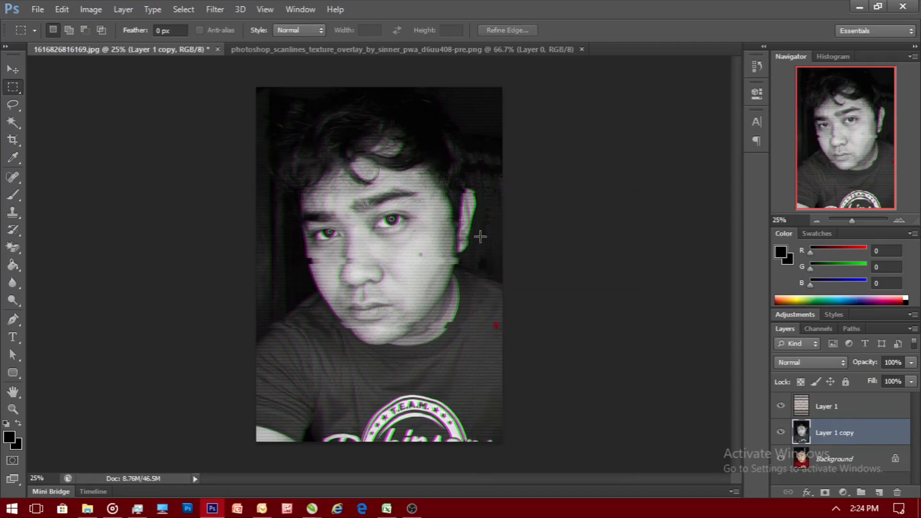
- Marquee-select a short thin strip from the cheek beside the eye across the ear, shift it slightly and deselect it
left_click_drag(490, 224, 424, 226)
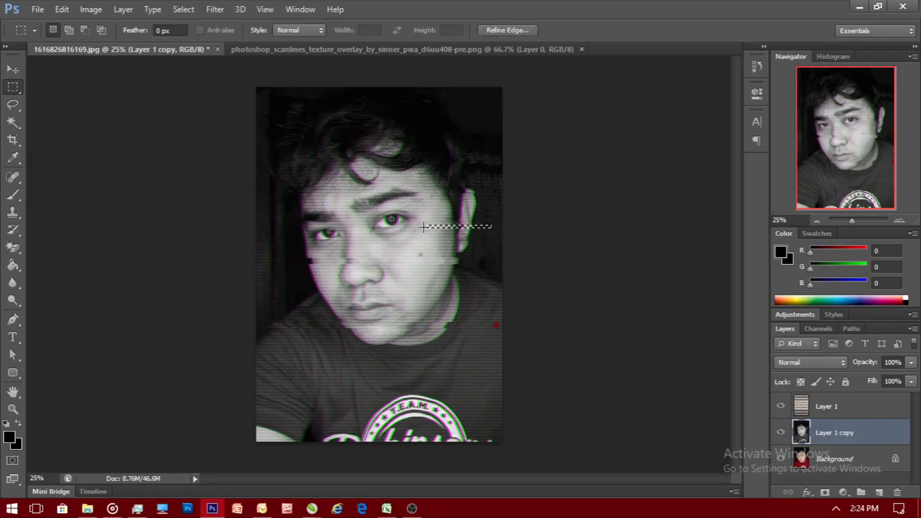
right_click(429, 204)
left_click(434, 212)
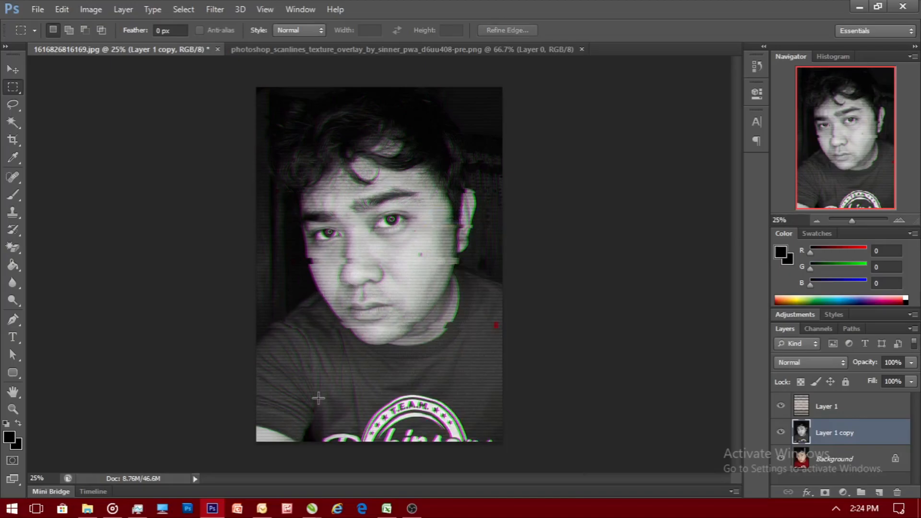
- Marquee-select a thin horizontal strip across the shirt logo, shift it slightly right and deselect it
left_click_drag(328, 411, 498, 416)
key("ctrl+Right")
key("ctrl+Right")
key("ctrl+Right")
key("ctrl+Right")
key("ctrl+Right")
key("ctrl+Right")
key("ctrl+Right")
key("ctrl+Right")
key("ctrl+Right")
key("ctrl+Right")
key("ctrl+Right")
key("ctrl+Right")
key("ctrl+Right")
key("ctrl+Right")
key("ctrl+Right")
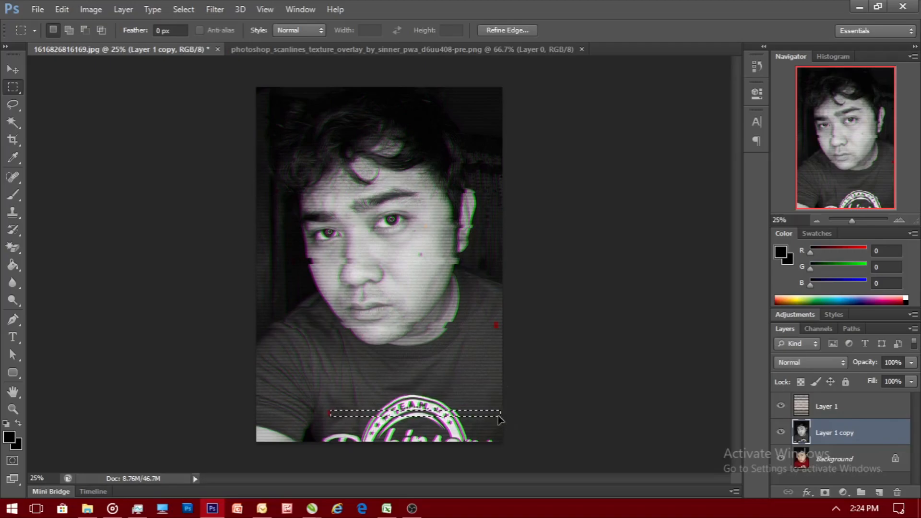
right_click(479, 373)
left_click(520, 89)
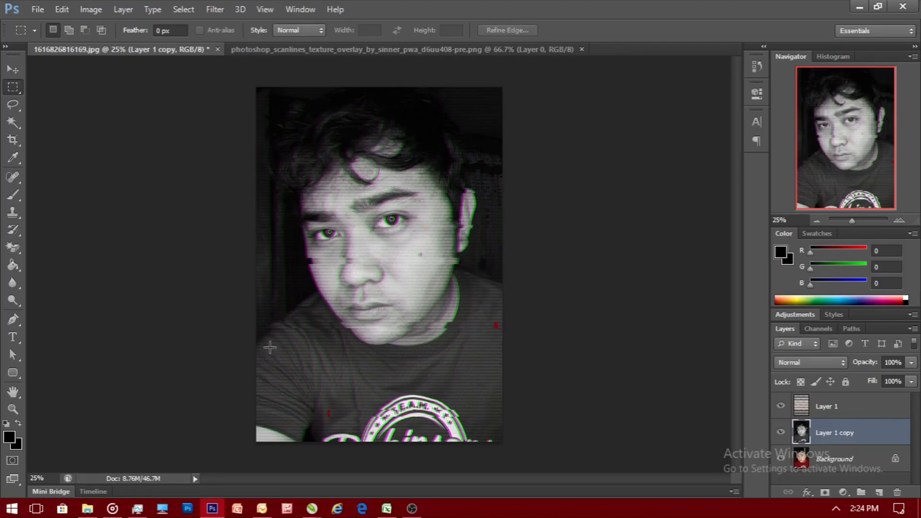
- Marquee-select a strip from the image's left edge across the shoulder to the jaw, shift it slightly left and deselect it
left_click_drag(212, 328, 338, 338)
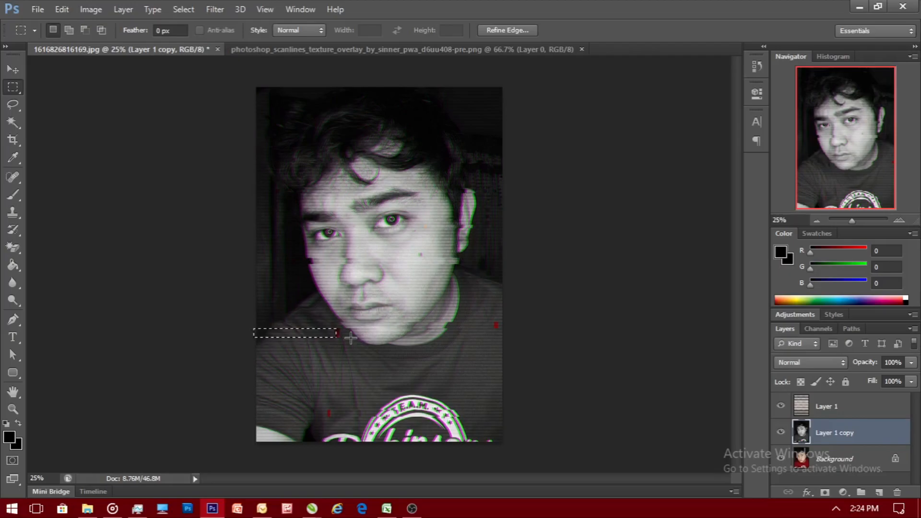
right_click(345, 368)
left_click(412, 93)
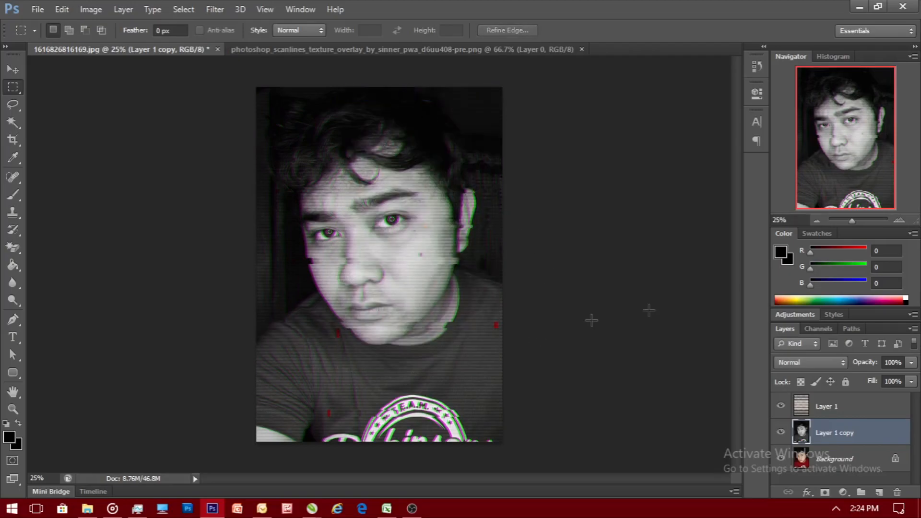
- Add the text GLITCH on the shirt below the chin, on a new type layer directly above Layer 1 copy
left_click(852, 414)
left_click(842, 441)
left_click(13, 337)
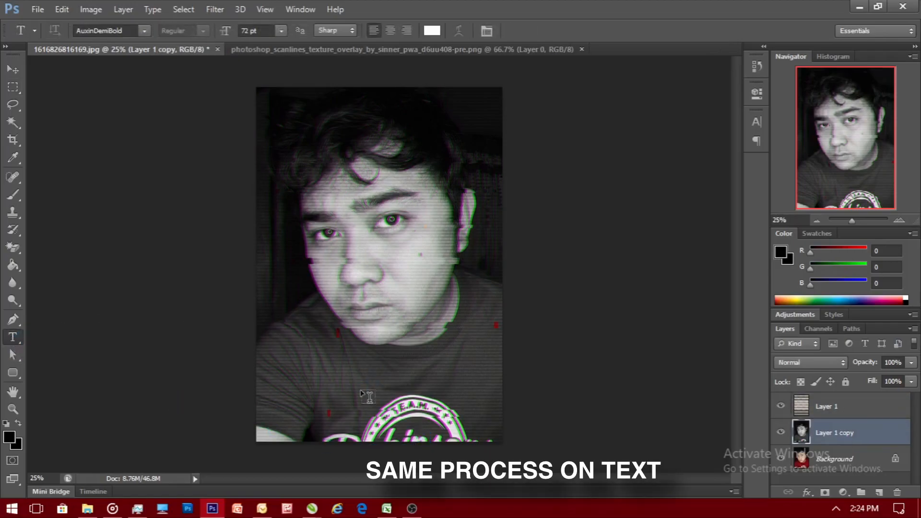
left_click(318, 367)
type("a")
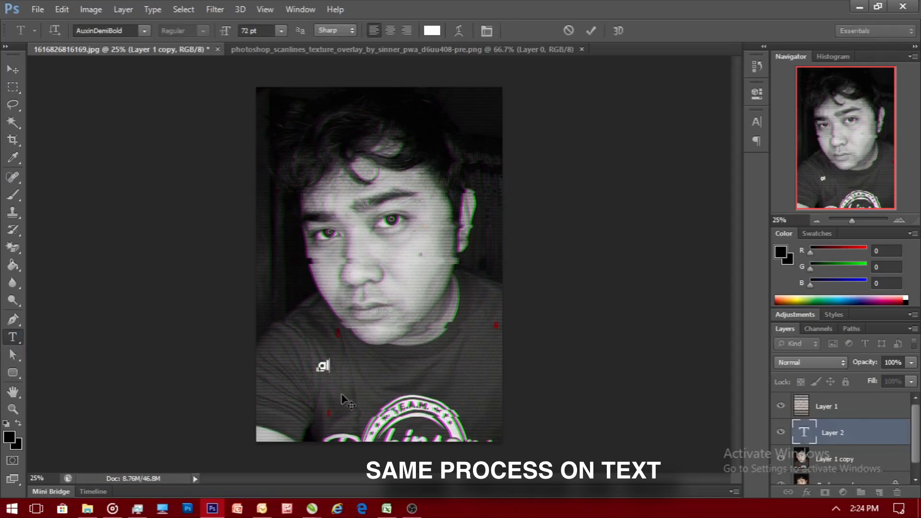
key("BackSpace")
type("GLITCH")
- Set the whole GLITCH text to 100 pt in the Compacta Blk BT font
key("ctrl+a")
left_click(281, 31)
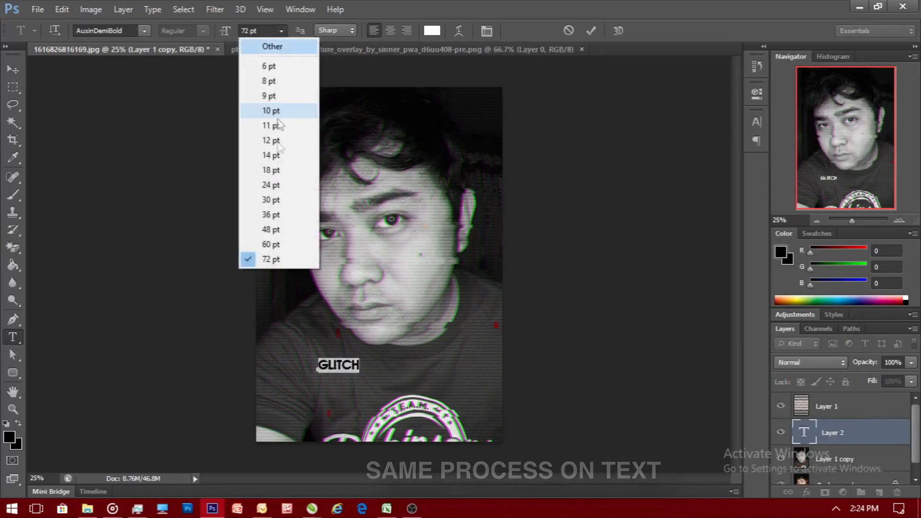
left_click(266, 30)
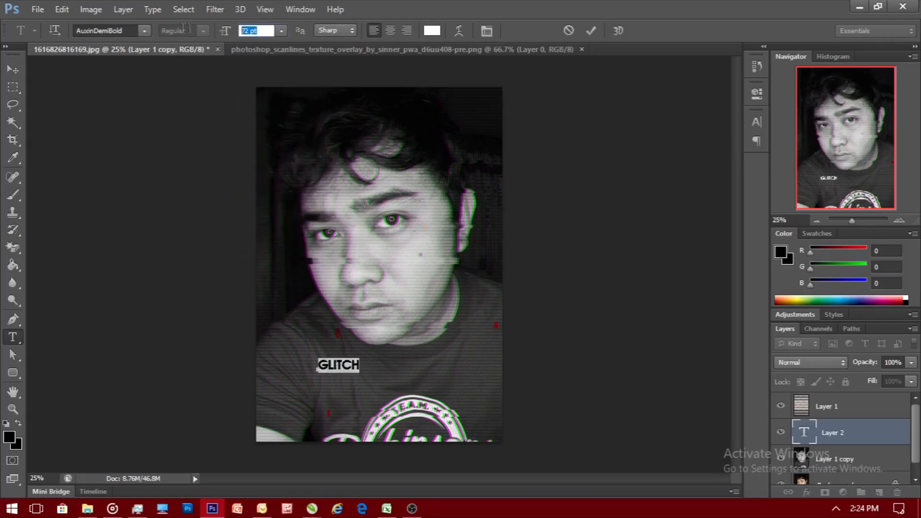
type("100")
key("Return")
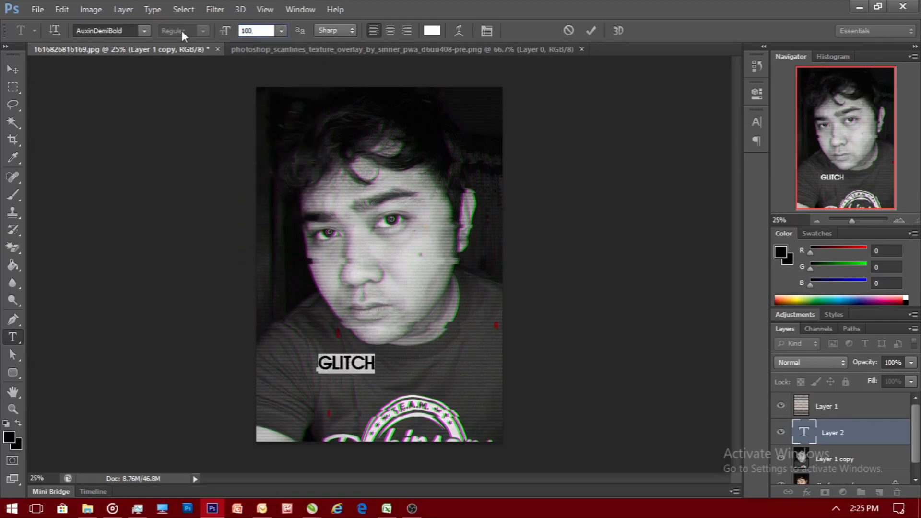
left_click(144, 30)
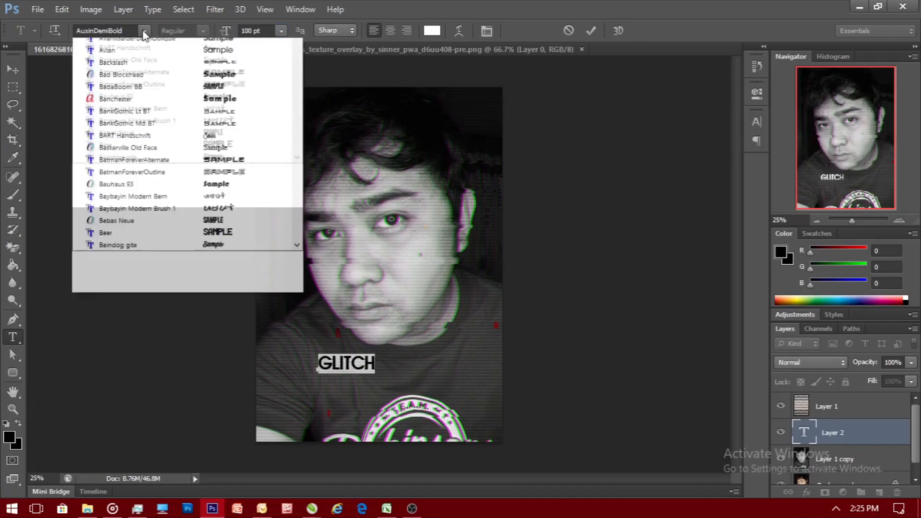
left_click_drag(297, 121, 295, 167)
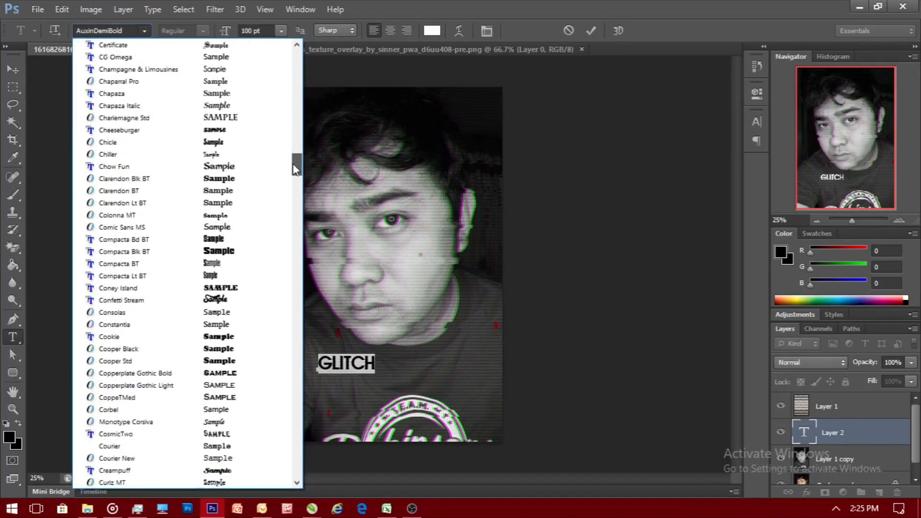
left_click(224, 253)
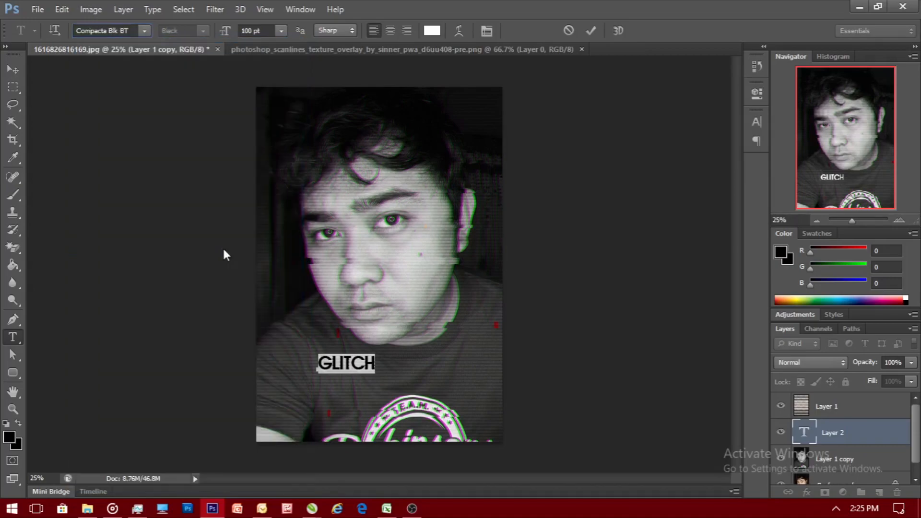
- Scale the GLITCH text to about 308% and place it across the chest just below the chin
left_click(13, 67)
key("ctrl+t")
left_click_drag(382, 377, 481, 448)
left_click_drag(307, 350, 267, 339)
key("Down")
key("Down")
key("Down")
key("Down")
key("Down")
key("Down")
key("Down")
key("Down")
key("Down")
key("Down")
key("Down")
key("Down")
key("Down")
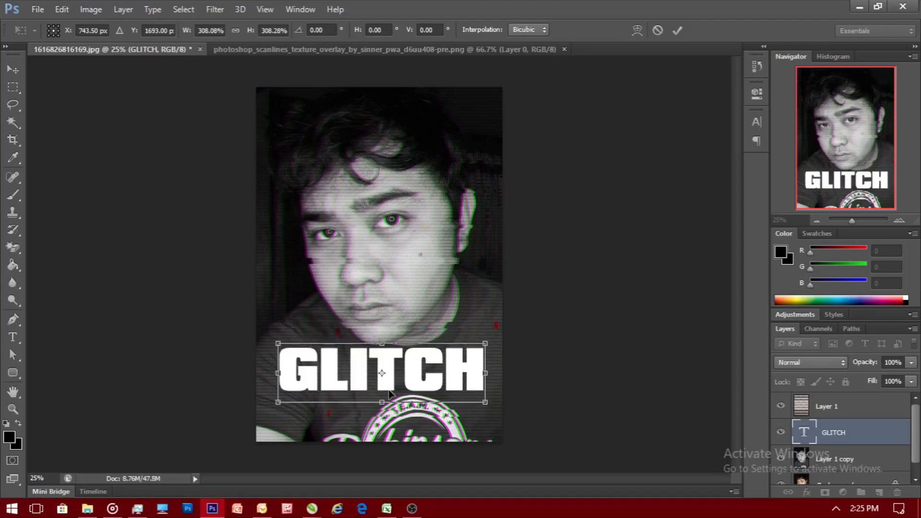
key("Up")
key("Up")
key("Up")
key("Up")
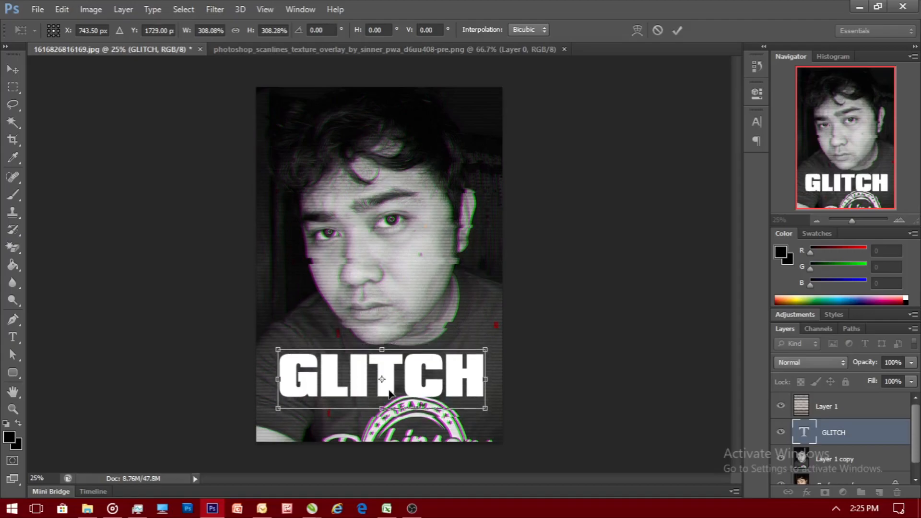
left_click(13, 69)
left_click(426, 229)
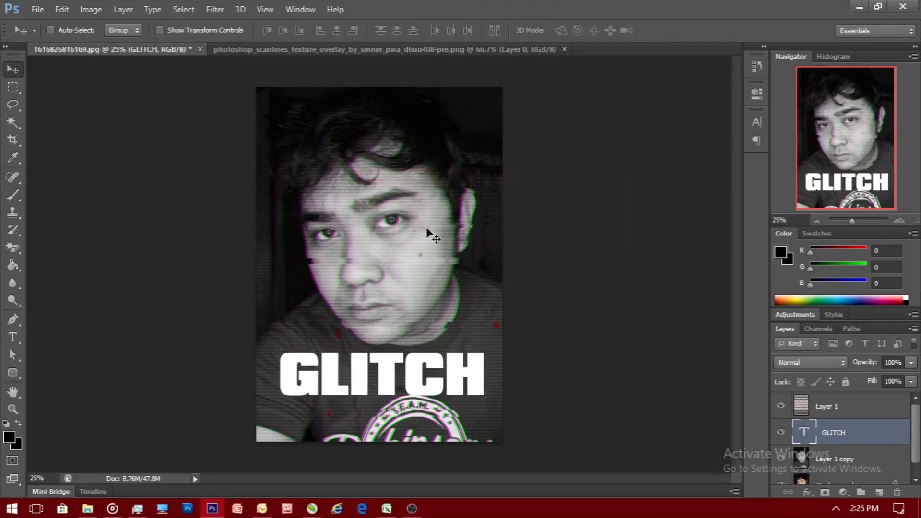
- Move the GLITCH text further down so it overlaps the upper part of the shirt logo
key("shift+Down")
key("shift+Down")
key("shift+Down")
key("shift+Down")
key("shift+Down")
key("shift+Down")
key("shift+Down")
key("shift+Down")
key("shift+Down")
key("shift+Down")
key("shift+Down")
key("shift+Down")
key("shift+Down")
key("shift+Down")
key("shift+Down")
key("shift+Down")
key("shift+Down")
key("shift+Down")
key("shift+Down")
key("shift+Down")
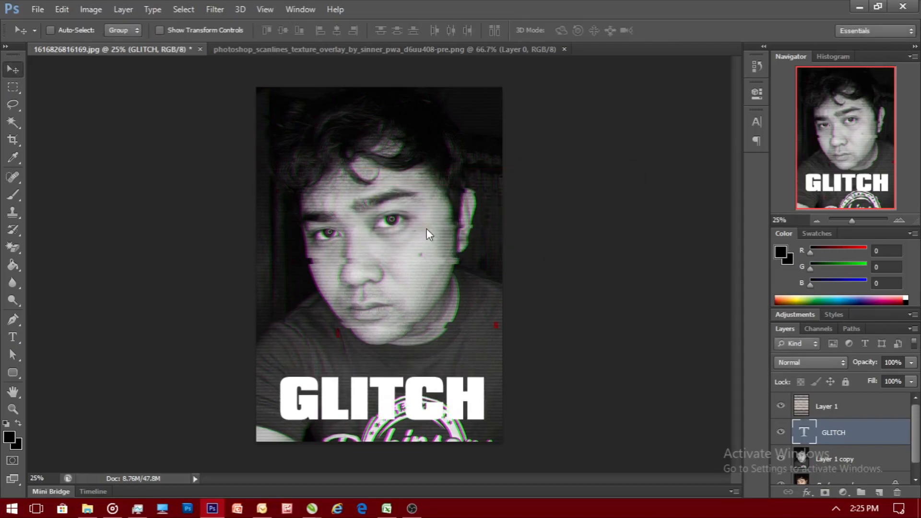
- Enlarge the GLITCH text towards its upper-left corner to about 105% and apply the transform
key("ctrl+t")
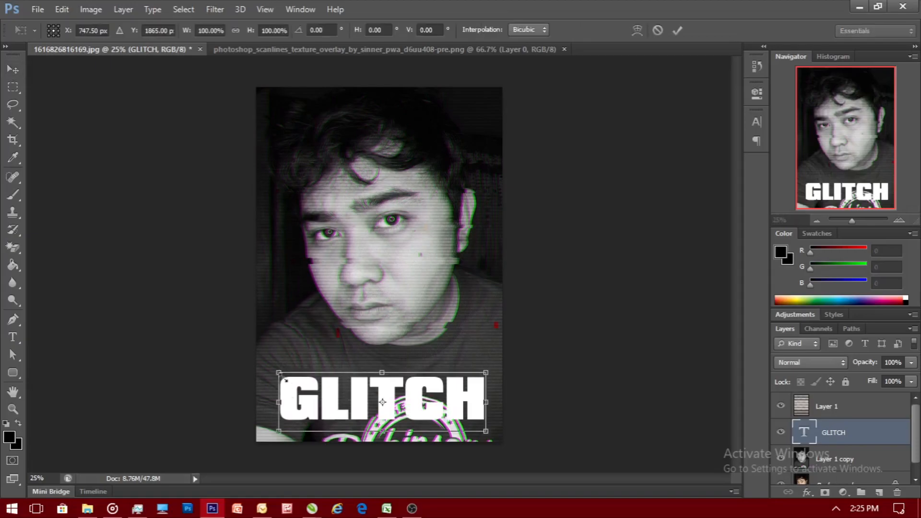
left_click_drag(277, 373, 267, 364)
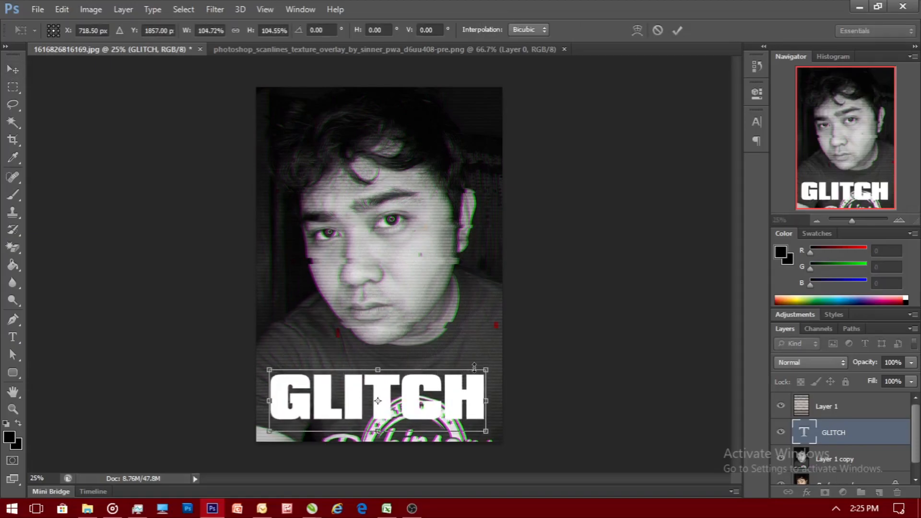
left_click(13, 70)
left_click(431, 229)
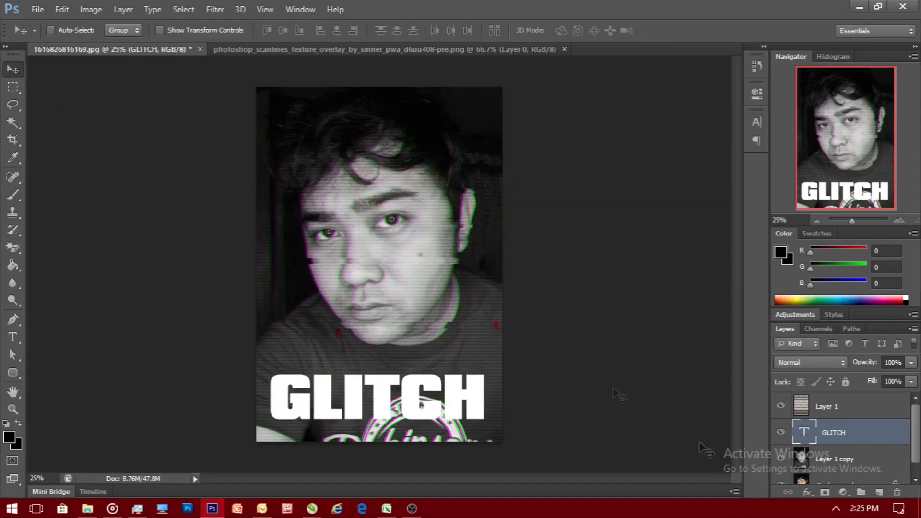
- Leave the GLITCH text's wording as it is and nudge the text slightly to fine-tune its position
double_click(804, 432)
left_click(364, 399)
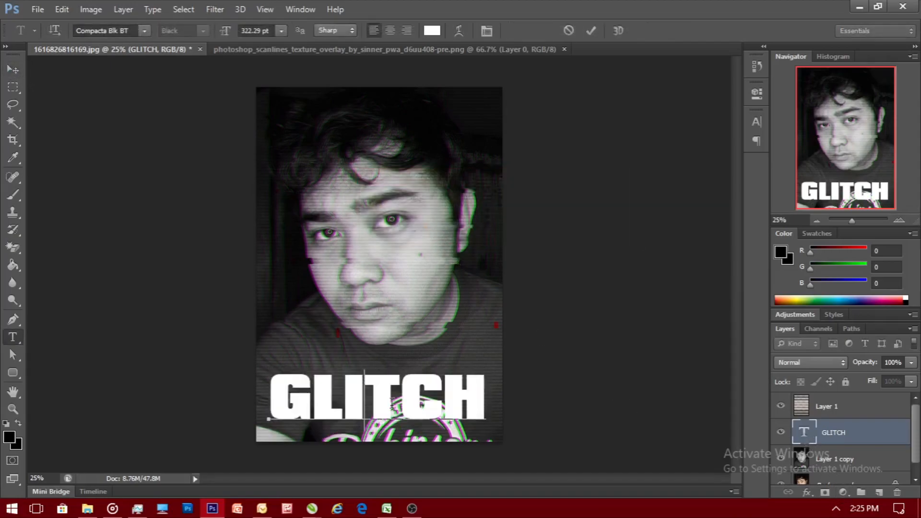
left_click(12, 70)
key("Left")
key("Left")
key("Up")
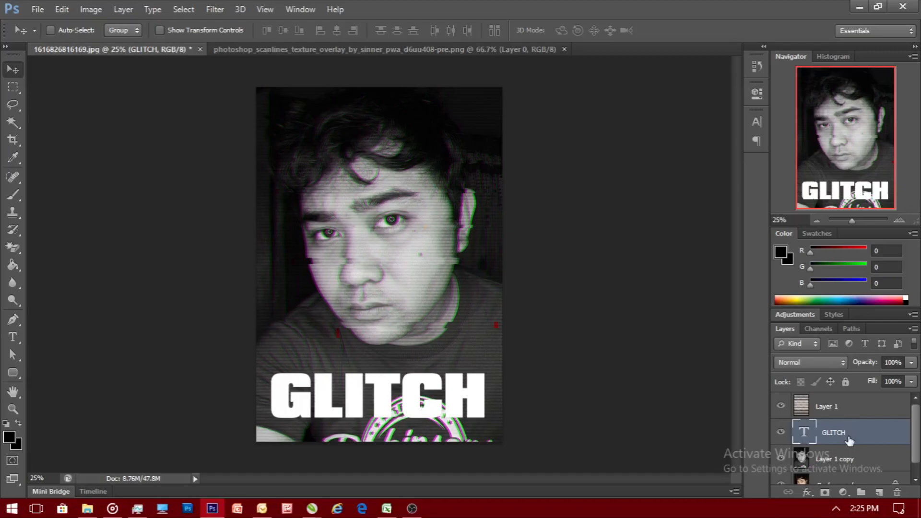
- Duplicate the GLITCH text layer and turn off the R channel in the copy's Blending Options
key("ctrl+j")
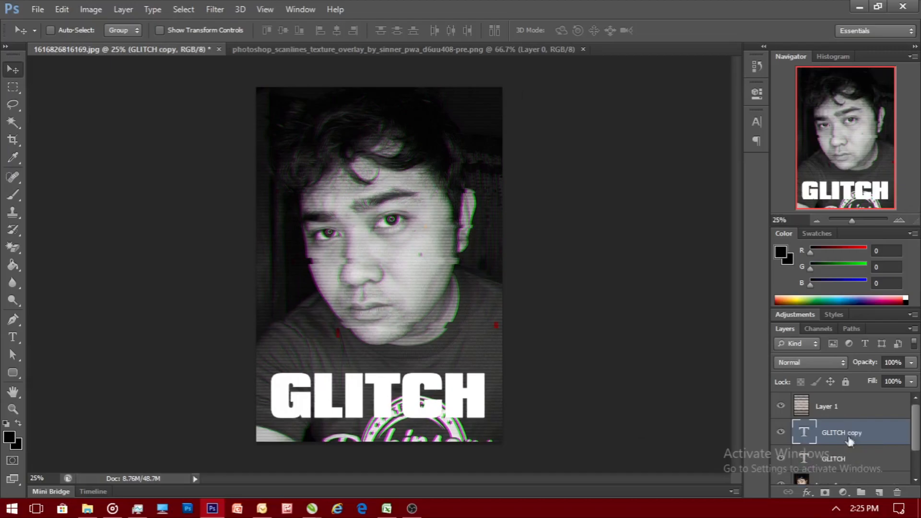
right_click(849, 441)
left_click(703, 19)
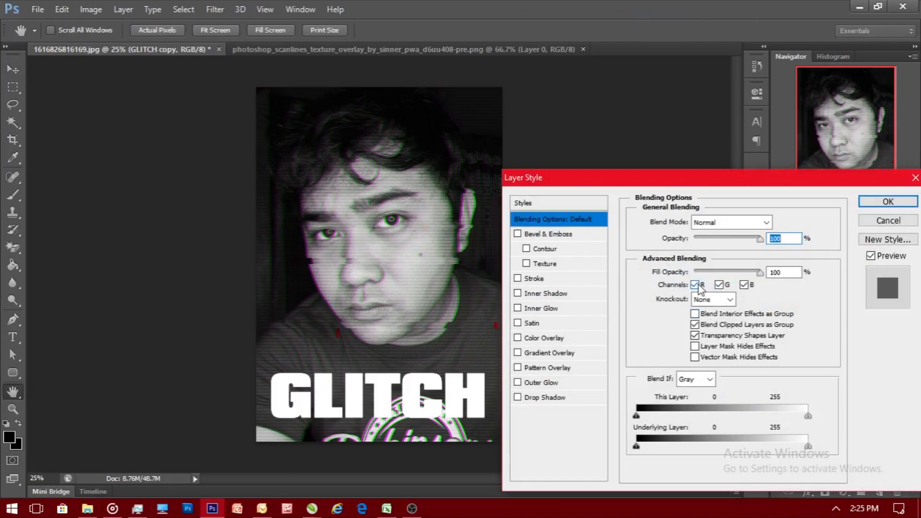
left_click(695, 285)
left_click(873, 203)
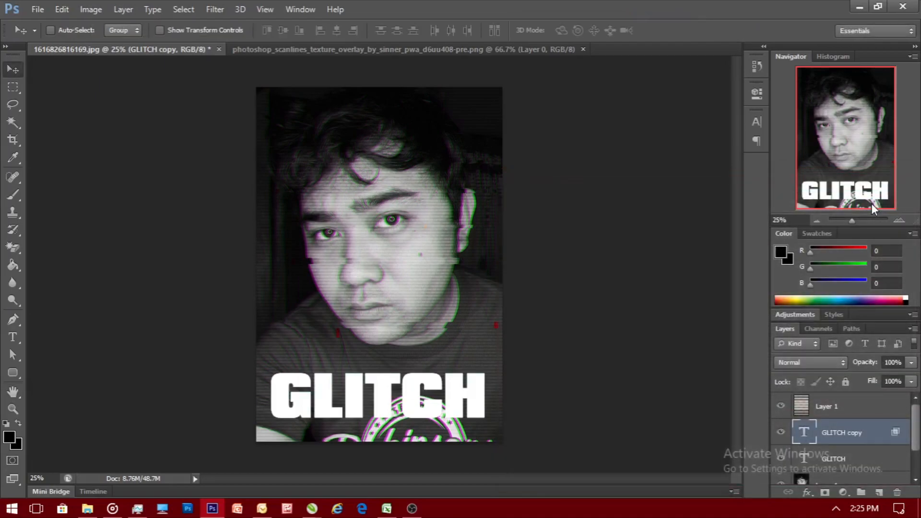
- Nudge the GLITCH copy layer slightly left to offset it from the original text
key("Left")
key("Left")
key("Left")
key("Left")
key("Left")
key("Left")
key("Left")
key("Left")
key("Left")
key("Left")
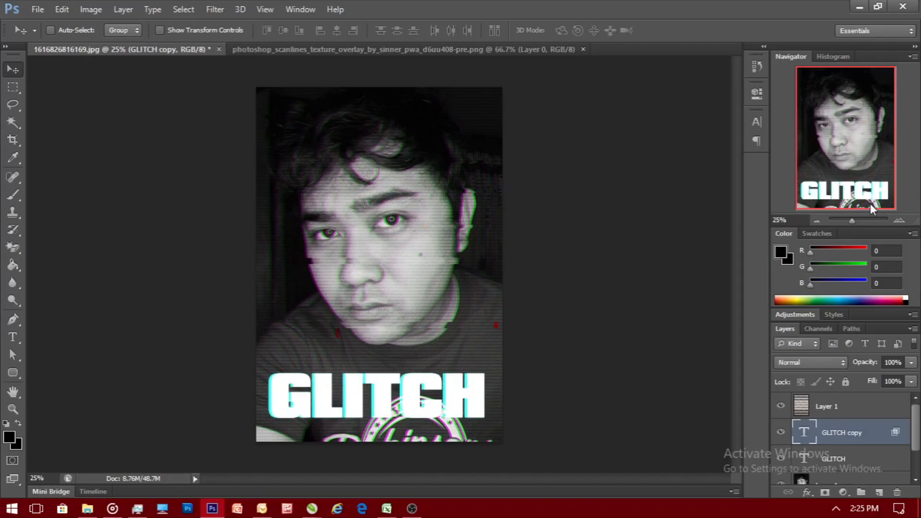
- Select both the GLITCH copy and GLITCH type layers and rasterize them
left_click(851, 459, "shift")
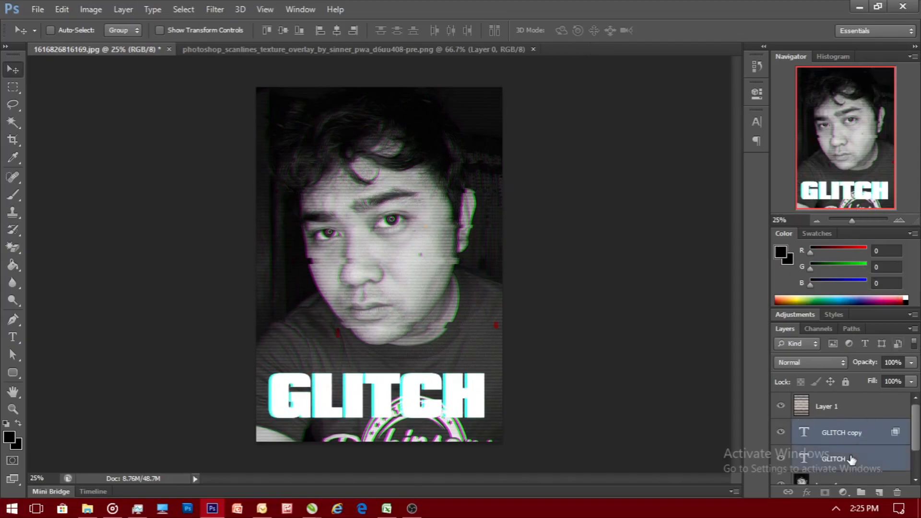
left_click(851, 435)
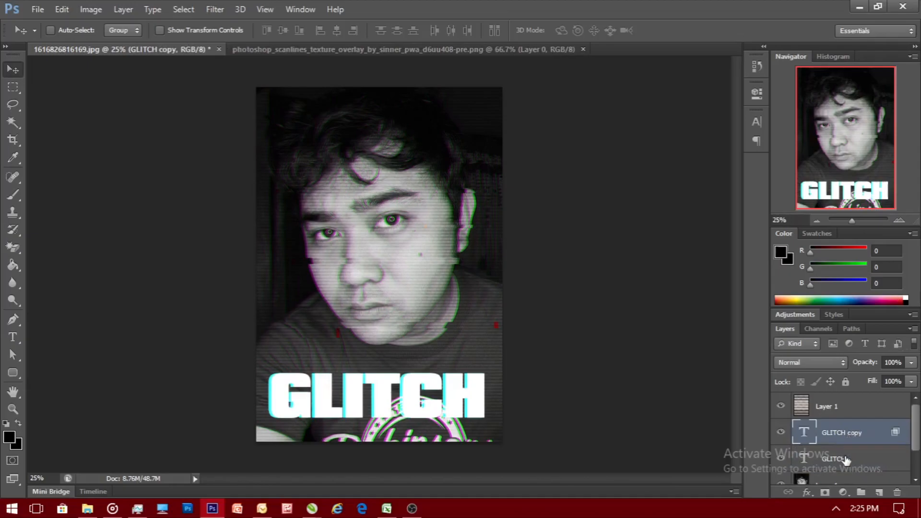
left_click(845, 459, "shift")
right_click(845, 456)
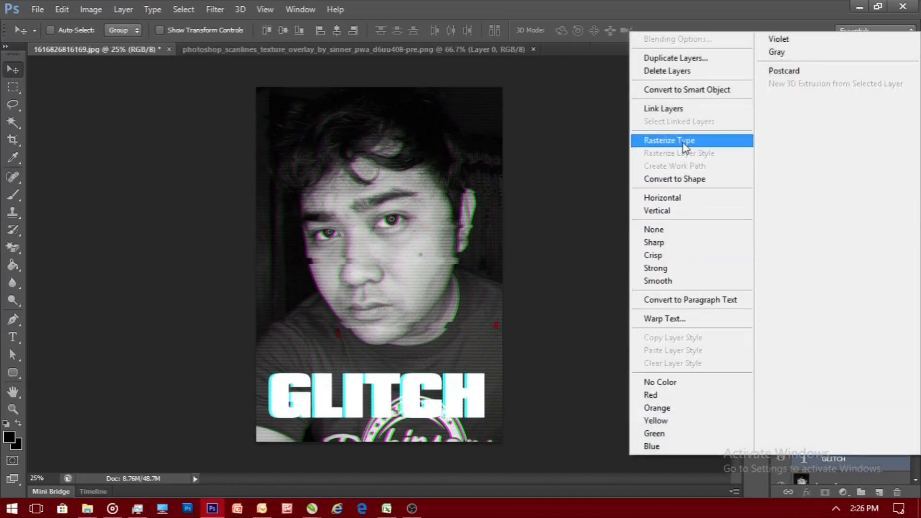
left_click(688, 140)
- Merge the two rasterized GLITCH layers into one and duplicate the merged layer
right_click(832, 433)
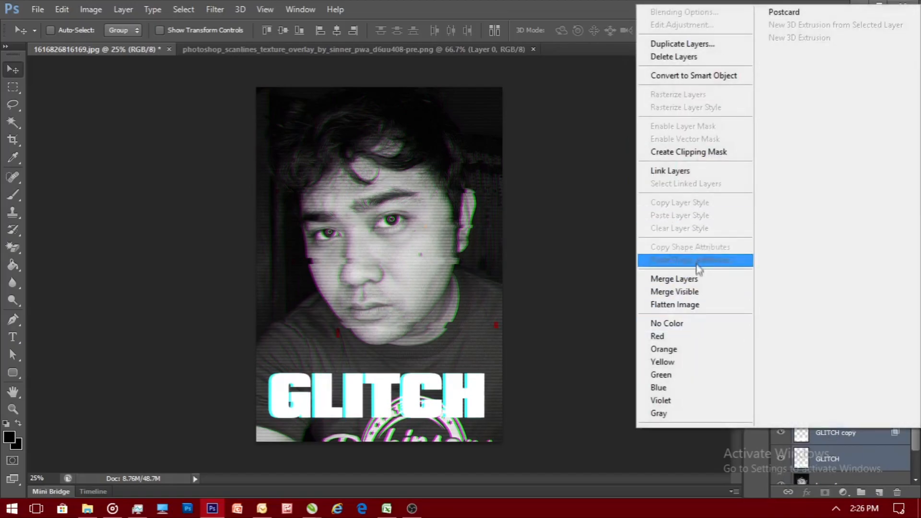
left_click(733, 279)
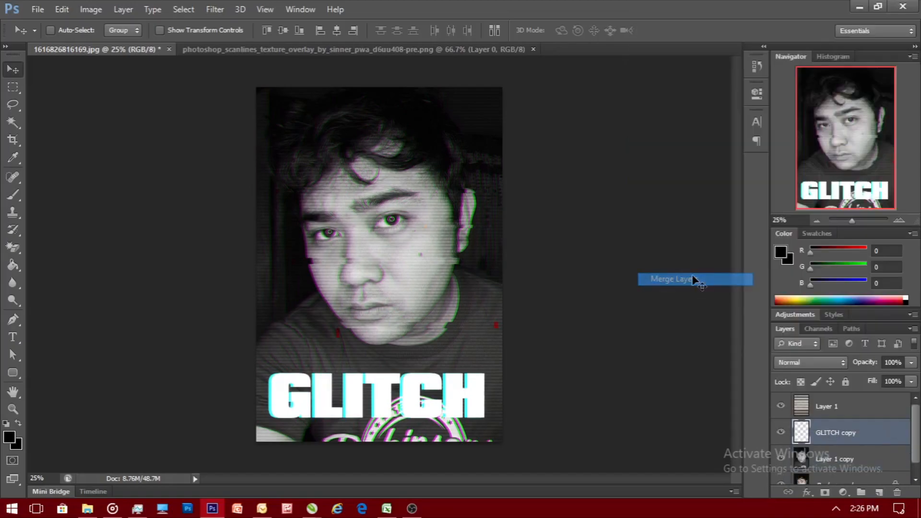
key("ctrl+j")
- Turn off the B channel in the GLITCH copy 2 layer's Blending Options and nudge the layer slightly right
right_click(845, 443)
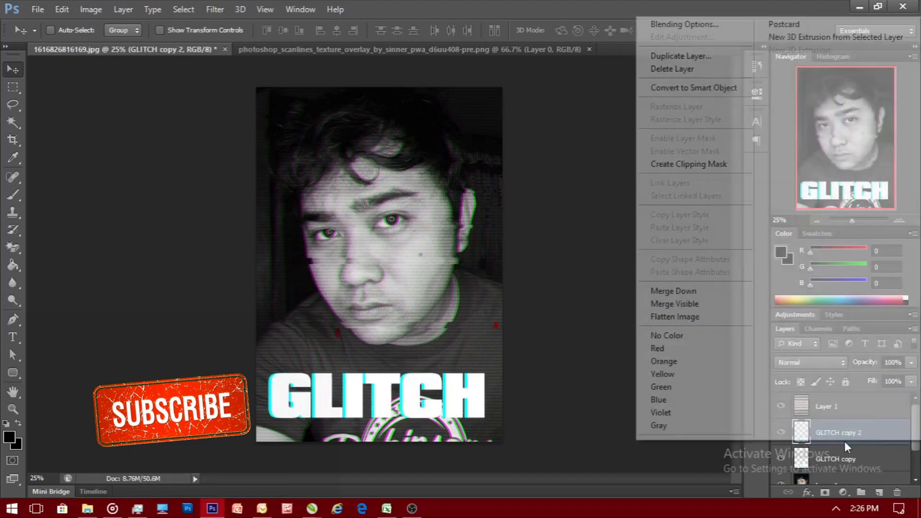
left_click(693, 24)
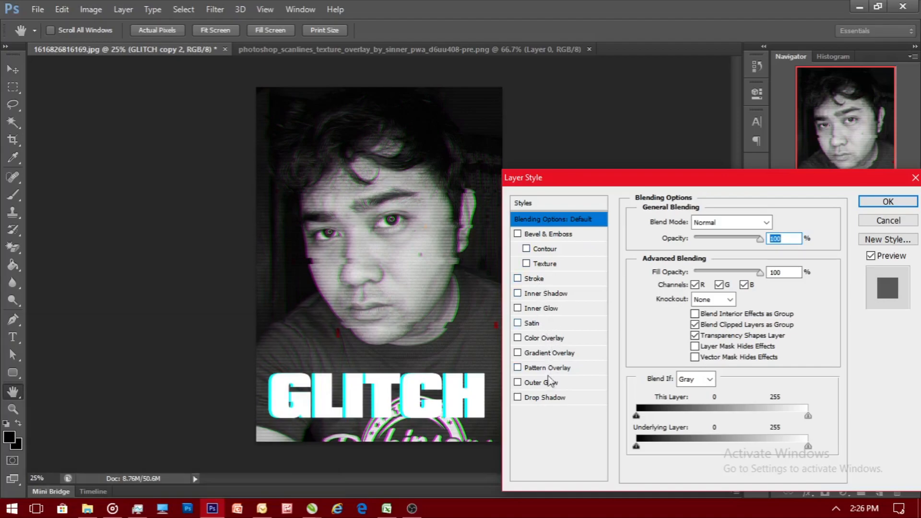
left_click(744, 285)
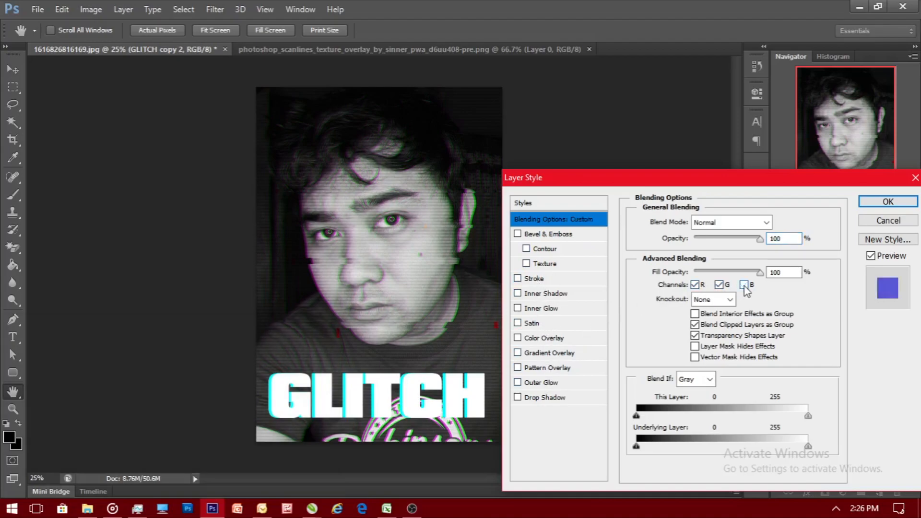
left_click(887, 201)
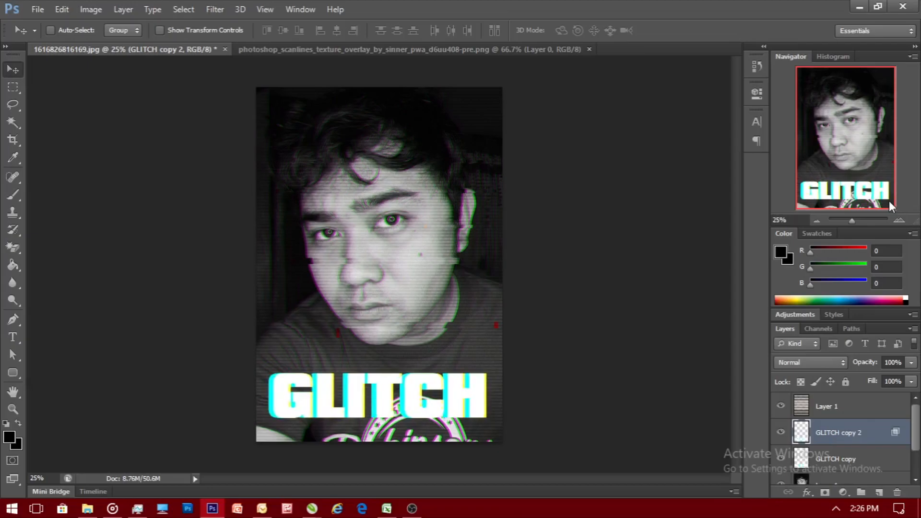
- Turn the B channel back on and the G channel off for GLITCH copy 2, and merge it with the GLITCH copy layer
right_click(847, 431)
left_click(694, 8)
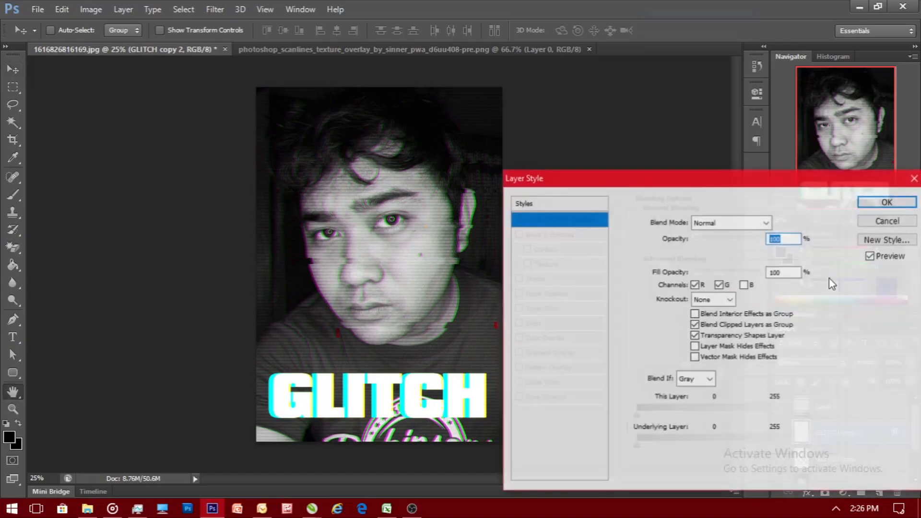
left_click(744, 285)
left_click(719, 285)
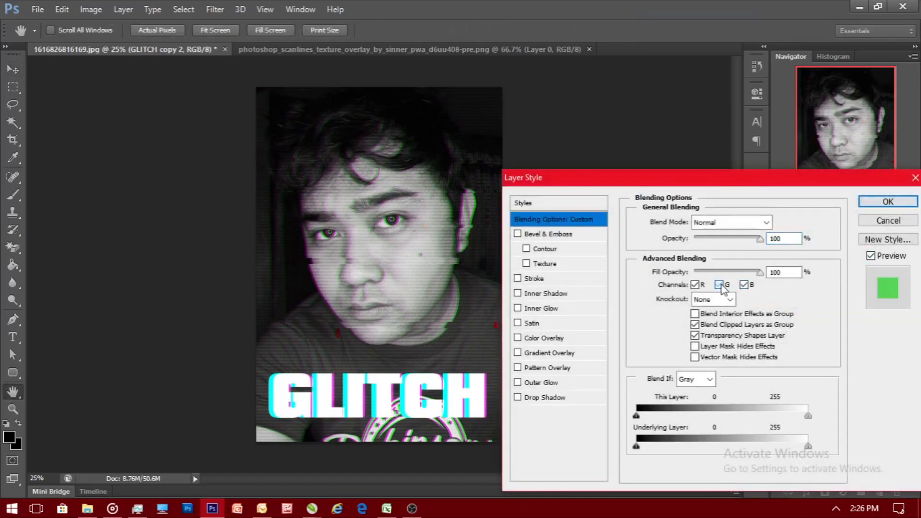
left_click(874, 200)
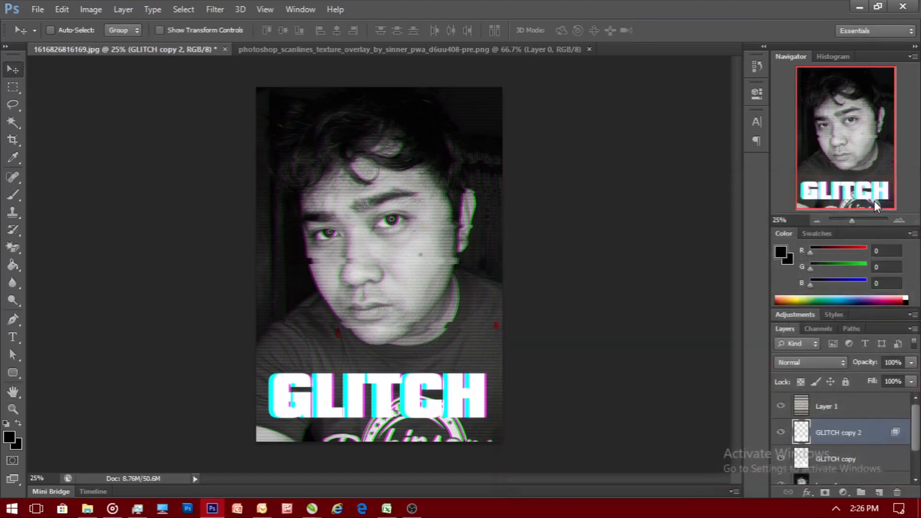
right_click(847, 455)
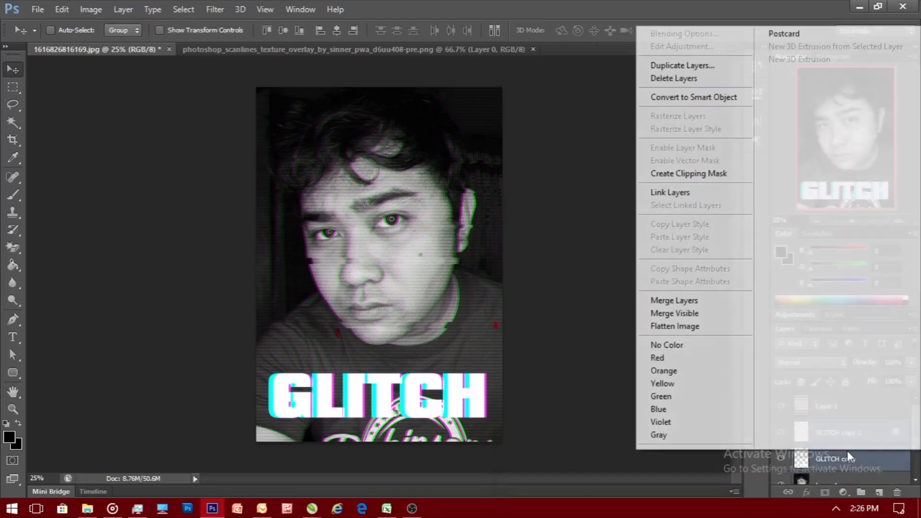
left_click(696, 299)
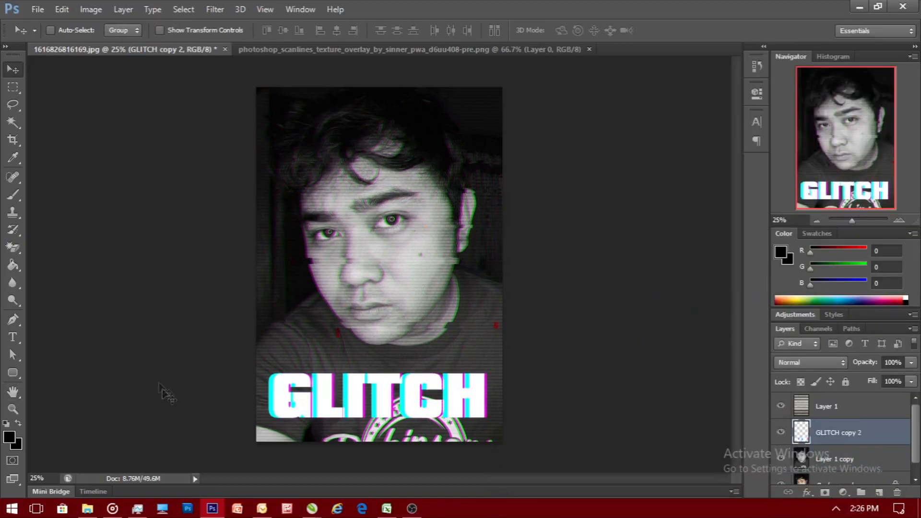
- Select a thin horizontal strip across the upper part of the GLITCH lettering with the Rectangular Marquee tool
left_click(14, 88)
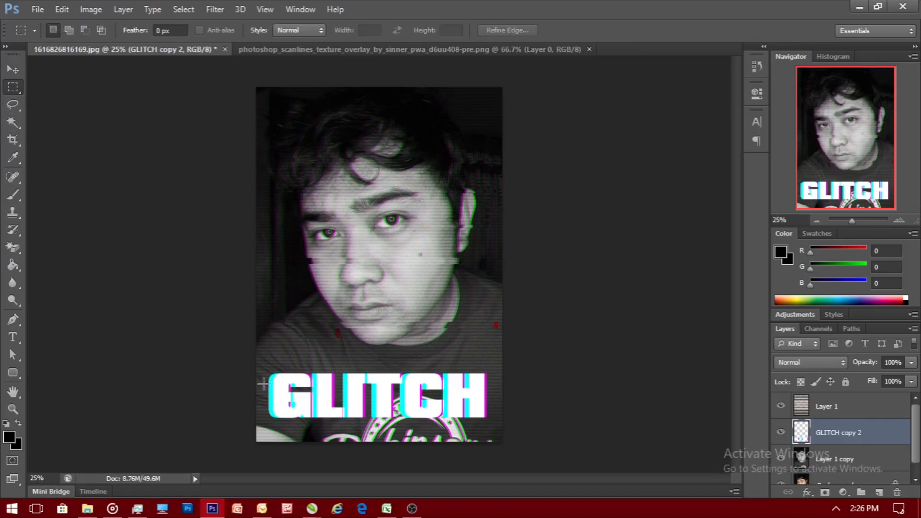
left_click_drag(455, 382, 498, 386)
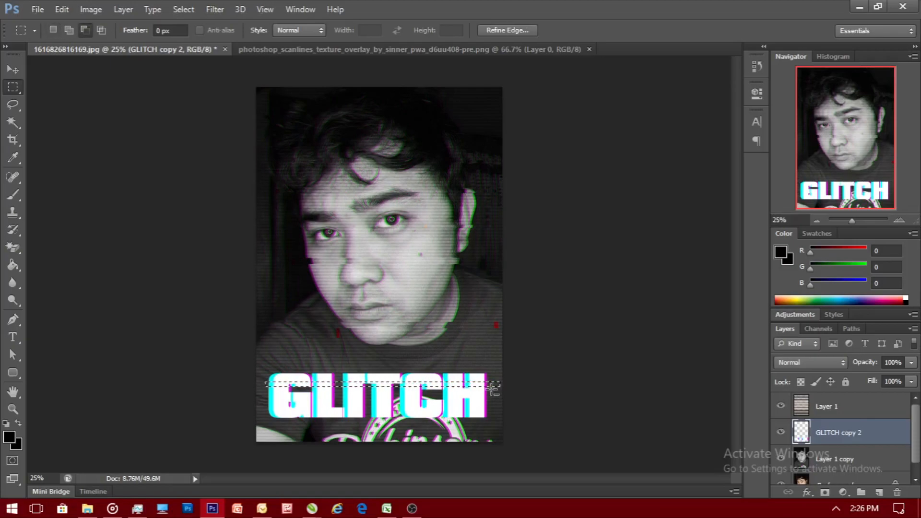
key("alt+shift+Right")
key("alt+shift+Right")
key("alt+shift+Right")
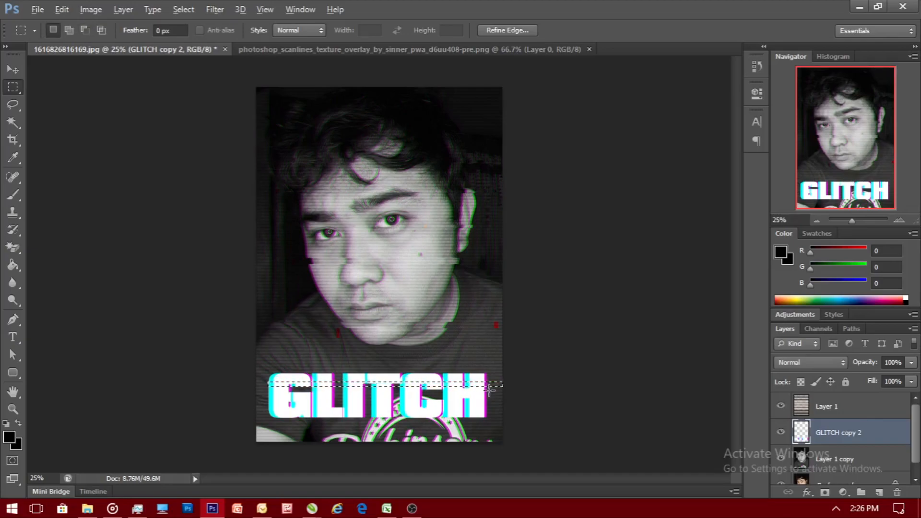
key("alt+shift+Right")
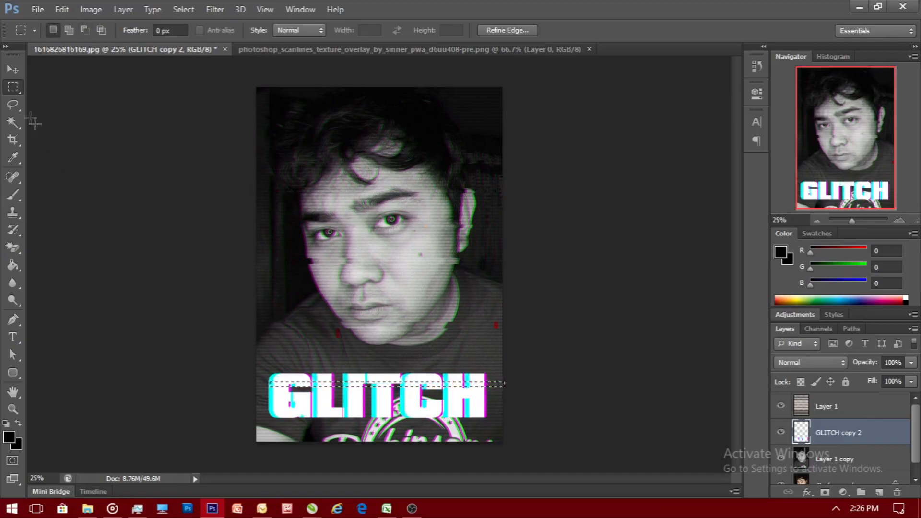
- Shift the selected upper strip of the GLITCH text slightly right and deselect it
left_click(13, 70)
key("shift+Right")
key("shift+Right")
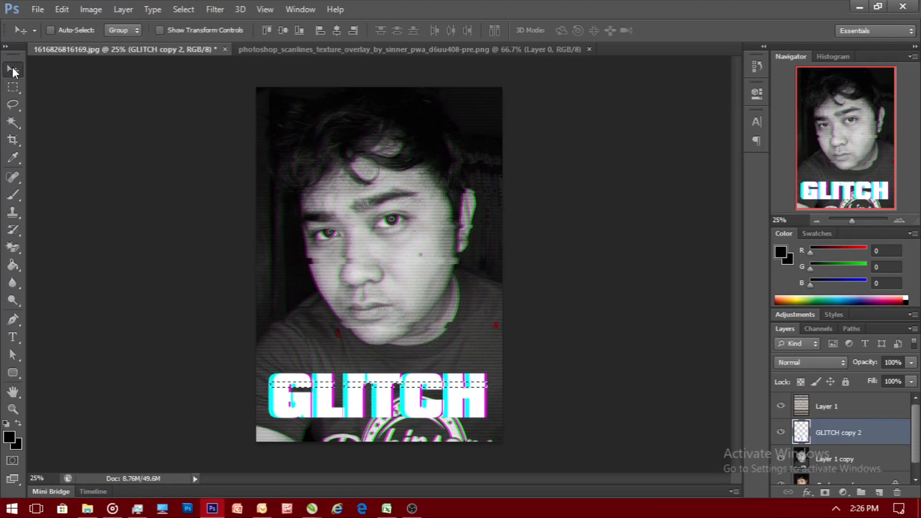
right_click(459, 367)
left_click(464, 330)
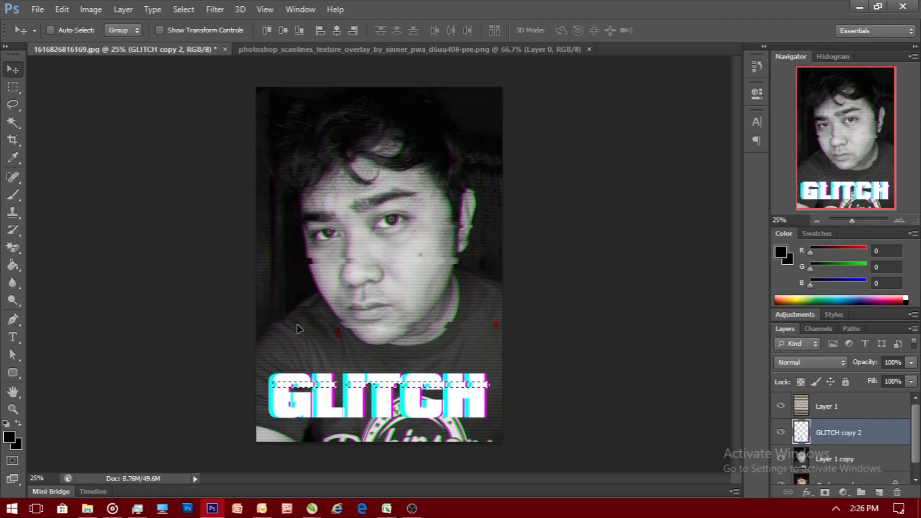
right_click(339, 370)
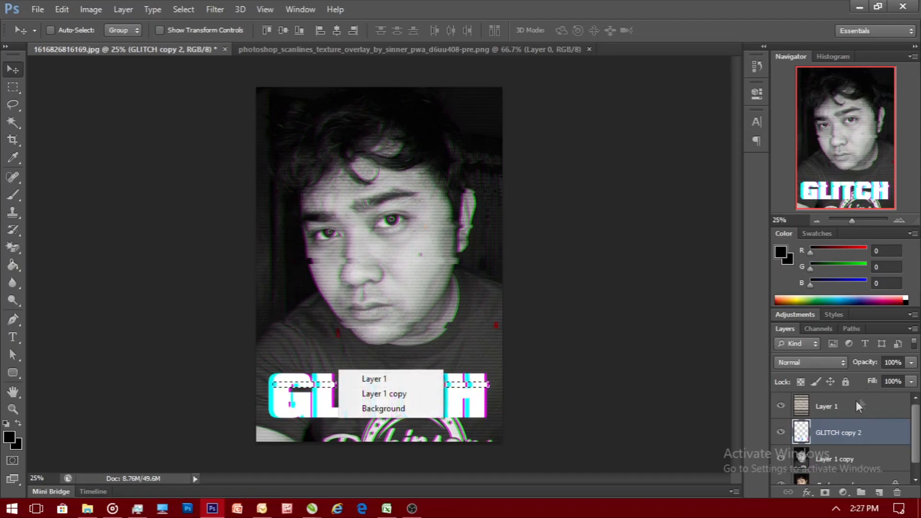
key("Escape")
key("m")
right_click(373, 347)
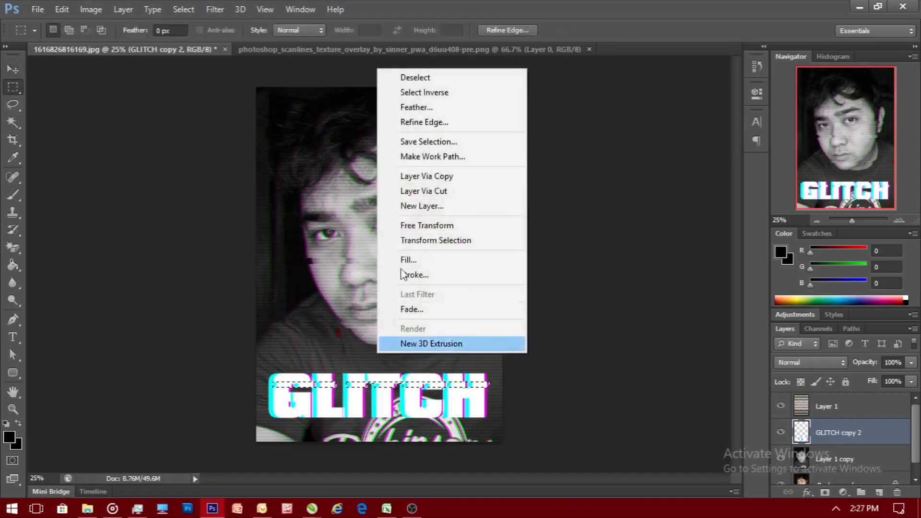
left_click(424, 75)
- Select a thin horizontal strip across the middle of the GLITCH text, shift it slightly left and deselect it
left_click_drag(497, 401, 259, 396)
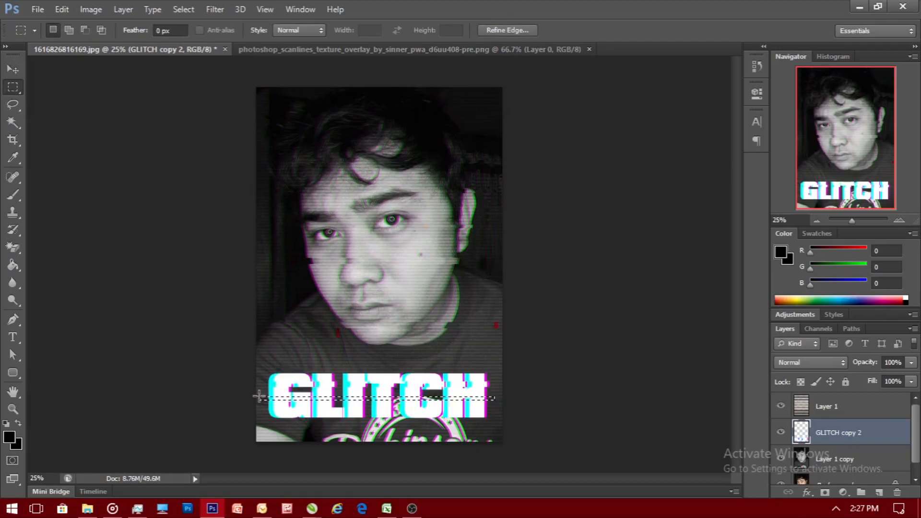
key("ctrl")
key("alt")
left_click(5, 69)
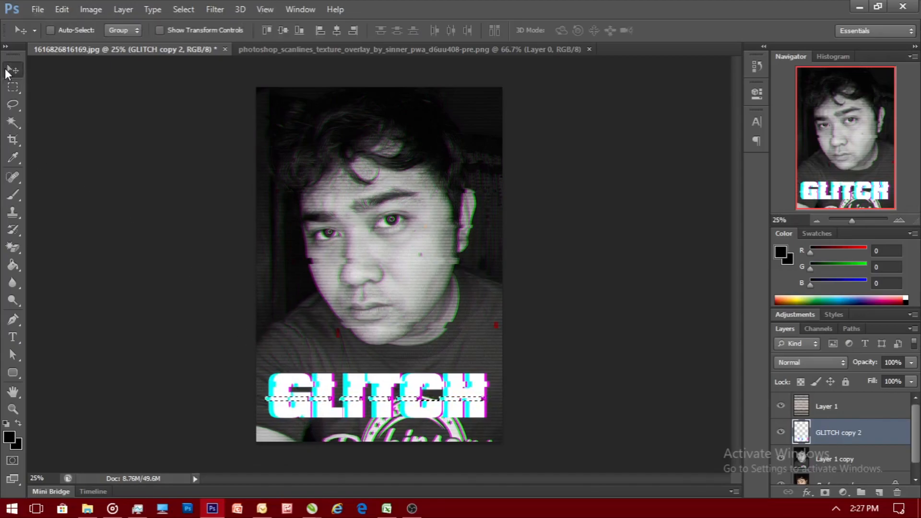
right_click(383, 334)
right_click(299, 343)
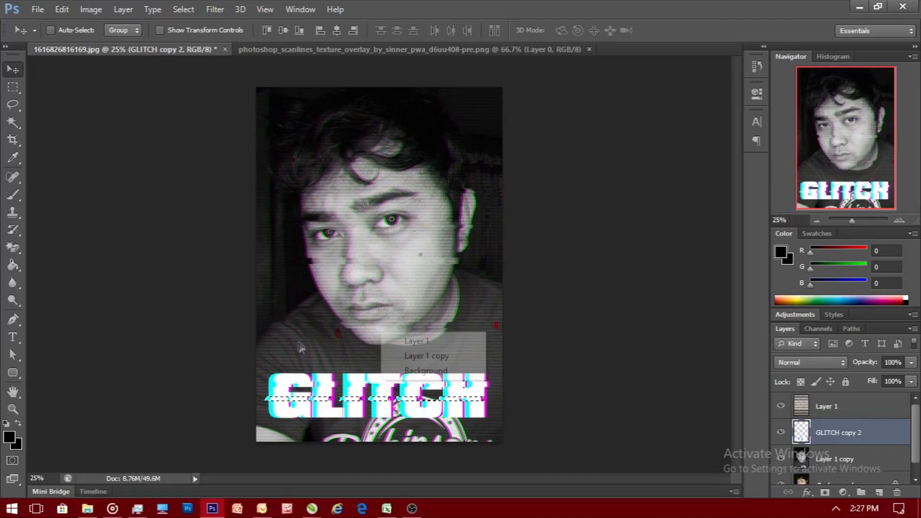
left_click(440, 376)
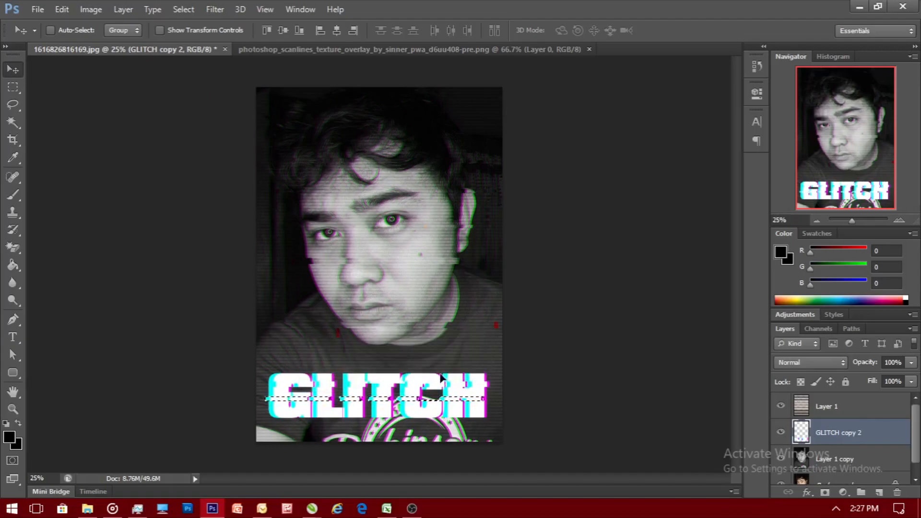
right_click(444, 378)
left_click(23, 84)
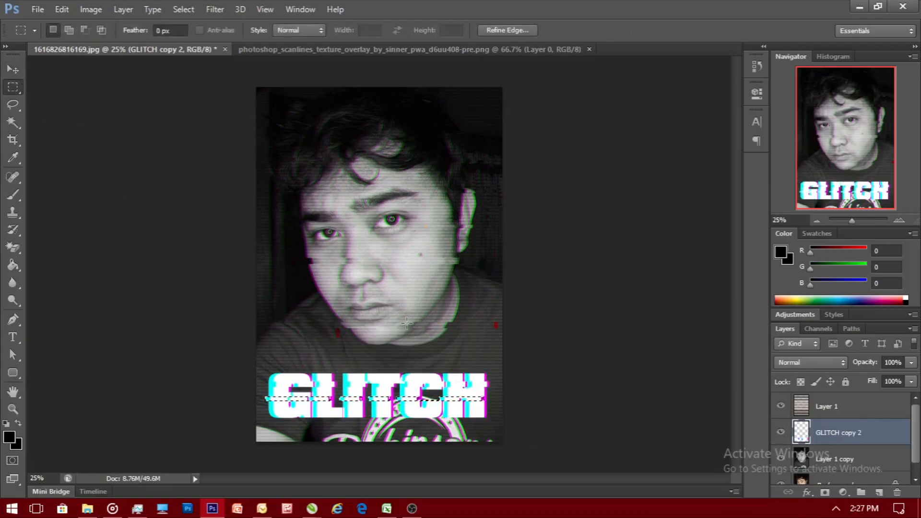
right_click(452, 355)
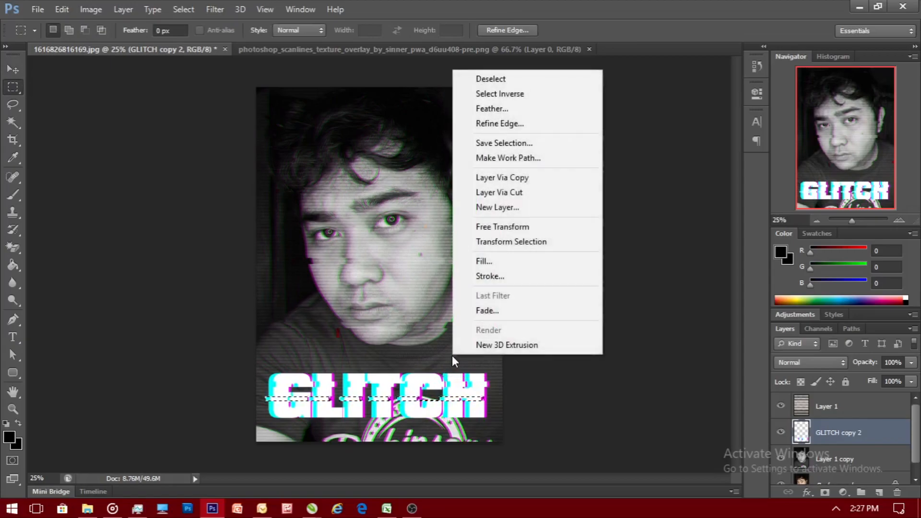
left_click(475, 80)
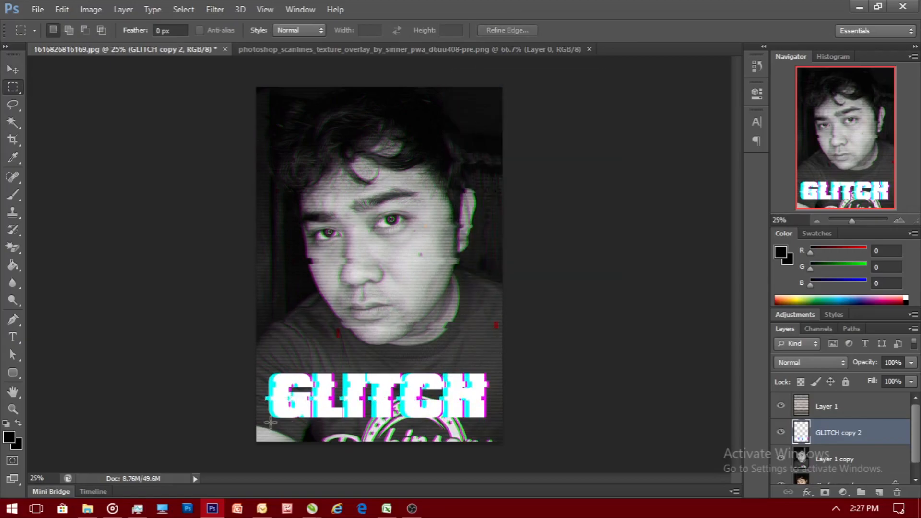
- Select a thin strip near the bottom of the GLITCH letters, shift it slightly right and deselect it
left_click_drag(261, 408, 496, 414)
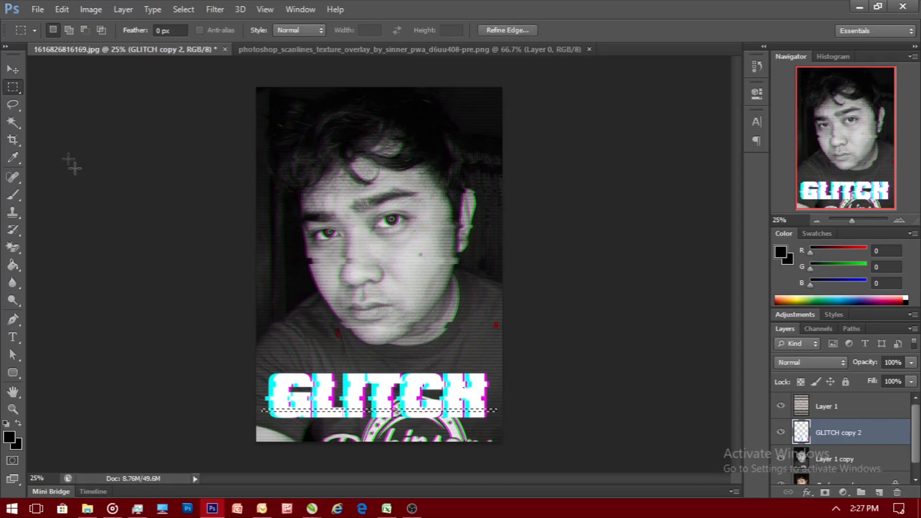
left_click(19, 70)
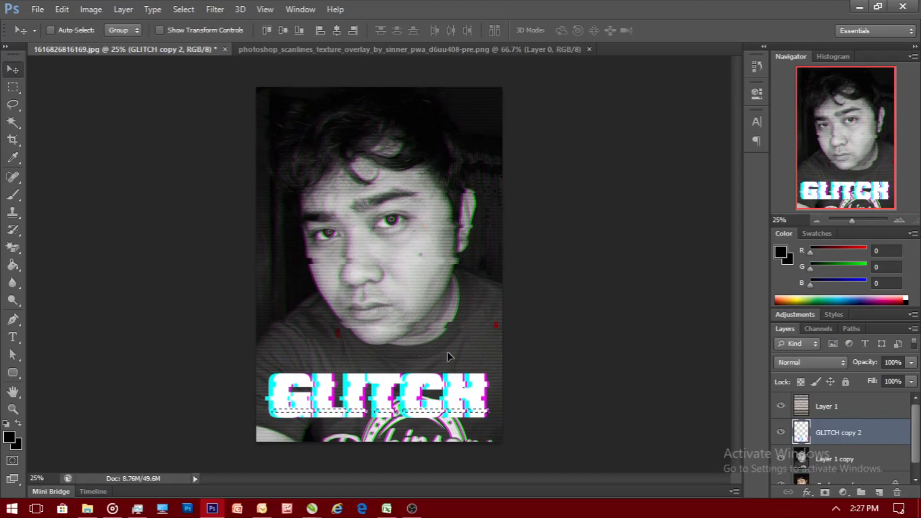
right_click(447, 353)
left_click(12, 87)
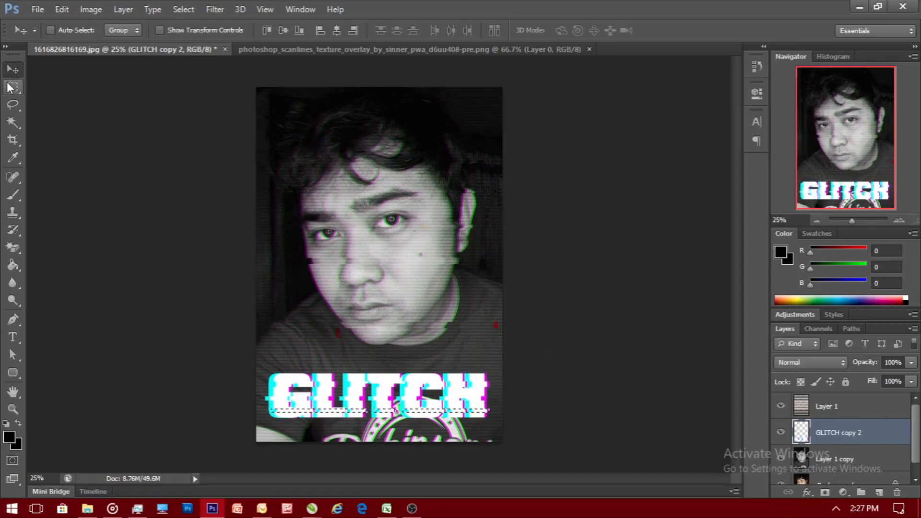
left_click(13, 87)
right_click(424, 350)
left_click(463, 72)
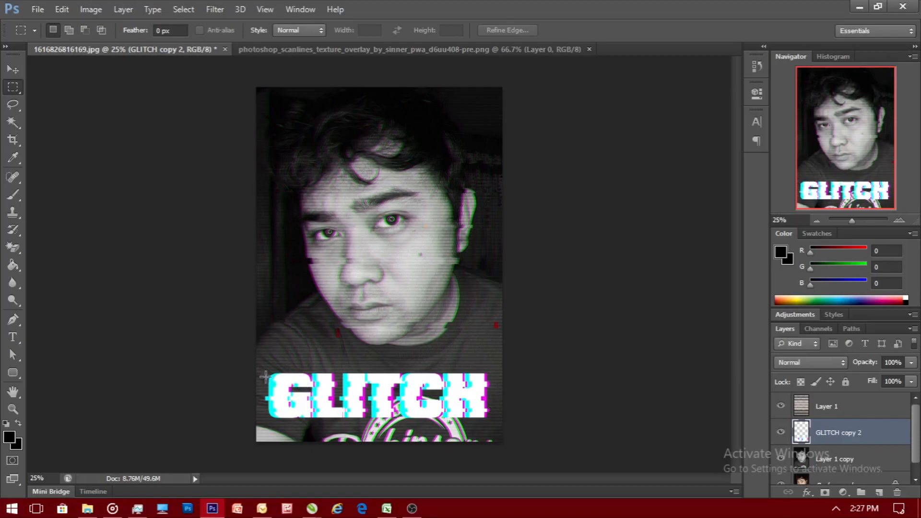
- Select a strip along the top edge of the GLITCH text, shift it slightly left and deselect it
left_click_drag(262, 366, 503, 377)
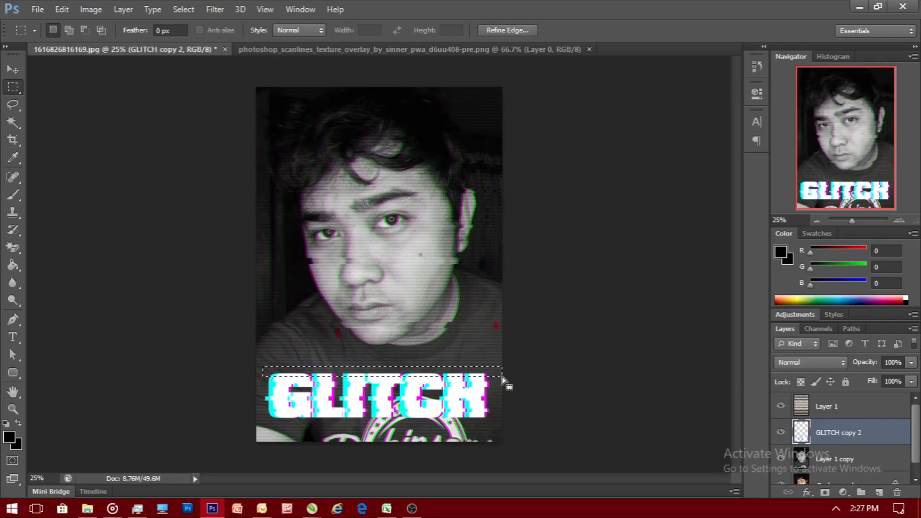
key("v")
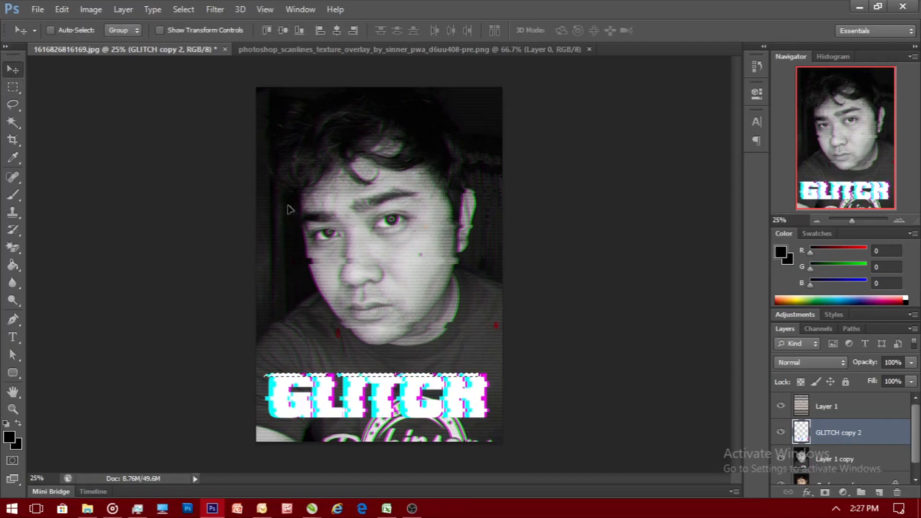
left_click(13, 87)
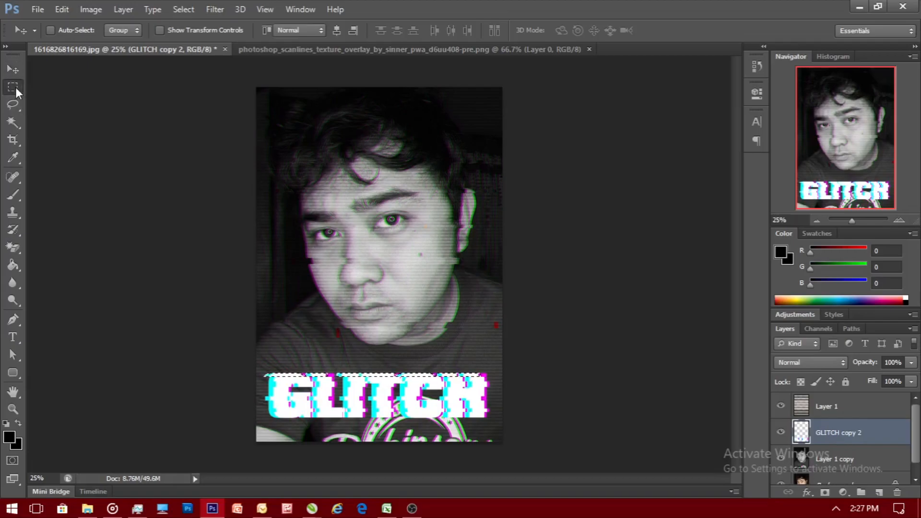
right_click(301, 253)
left_click(324, 220)
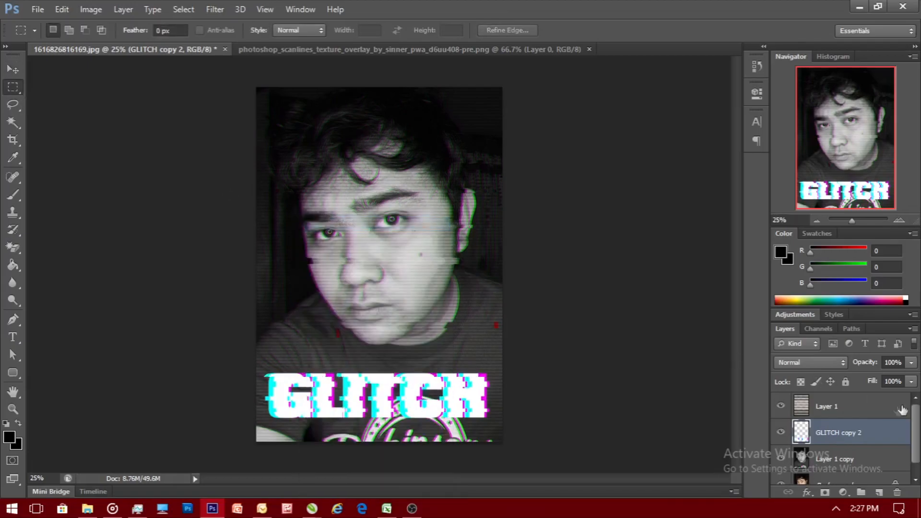
left_click(818, 219)
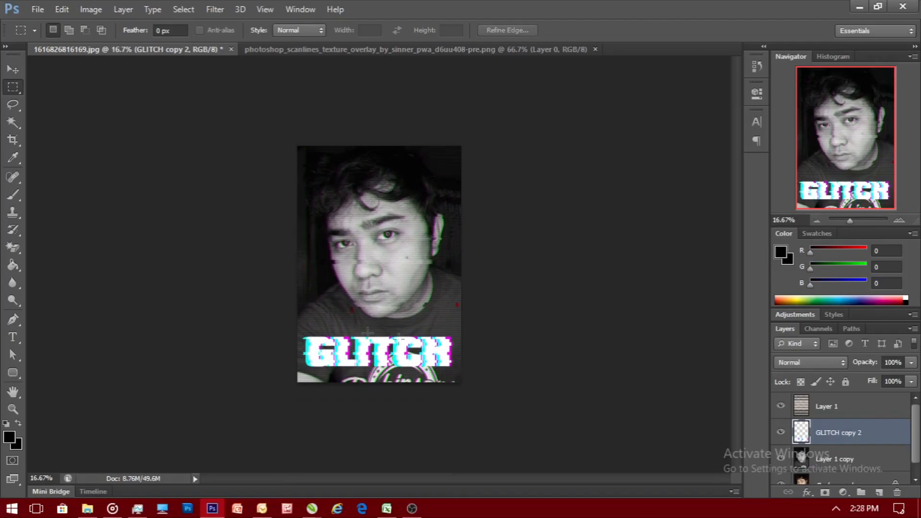
- Select a thin strip along the bottom edge of the GLITCH text, shift it slightly right and deselect it
left_click_drag(370, 369, 462, 373)
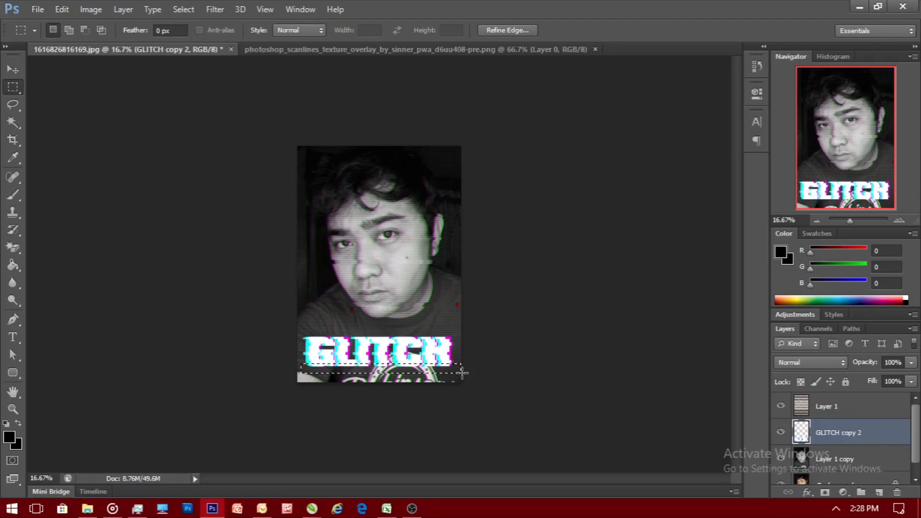
left_click(13, 70)
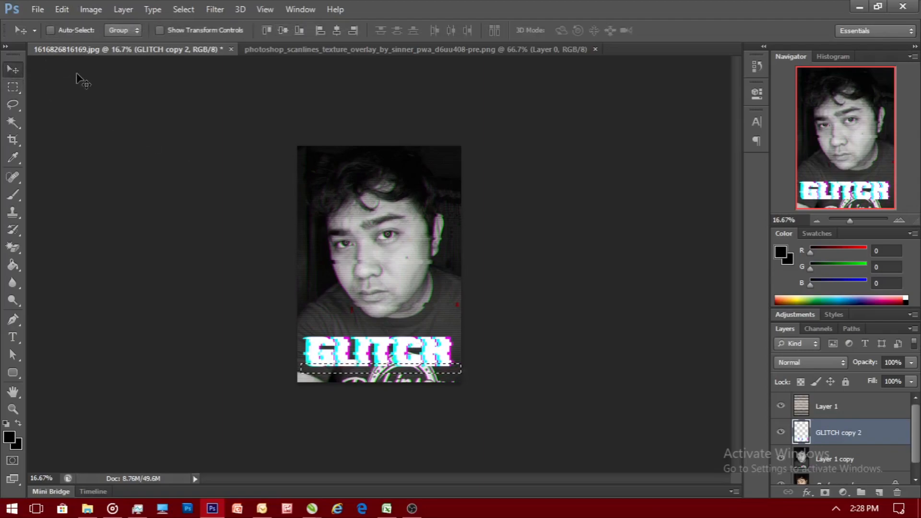
key("shift+Right")
key("shift+Right")
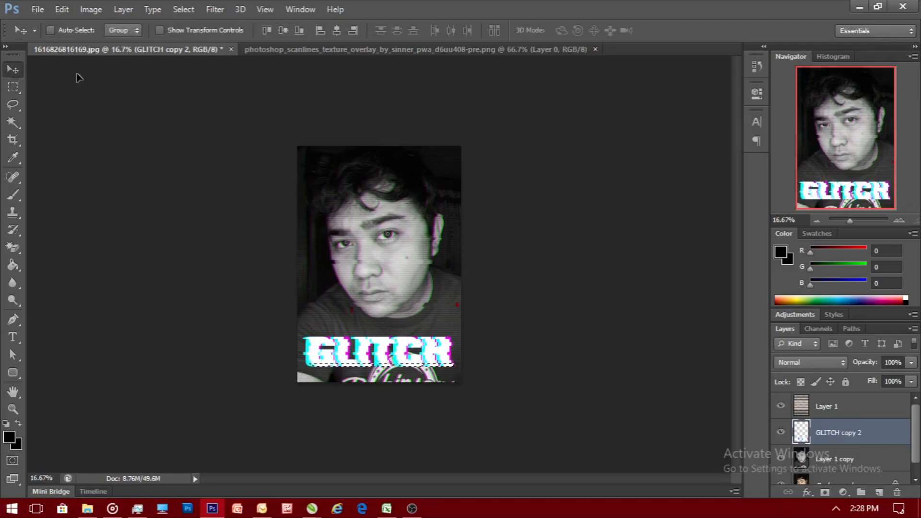
key("shift+Right")
key("shift+Right")
left_click(13, 87)
right_click(356, 334)
left_click(391, 52)
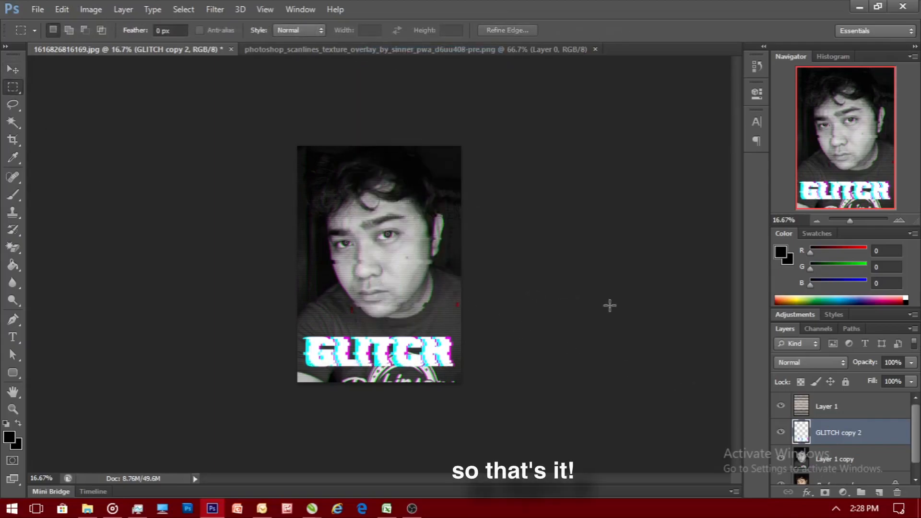
- Start saving the finished portrait as a new file in the PHOTO folder, with JPEG as the format
left_click(902, 217)
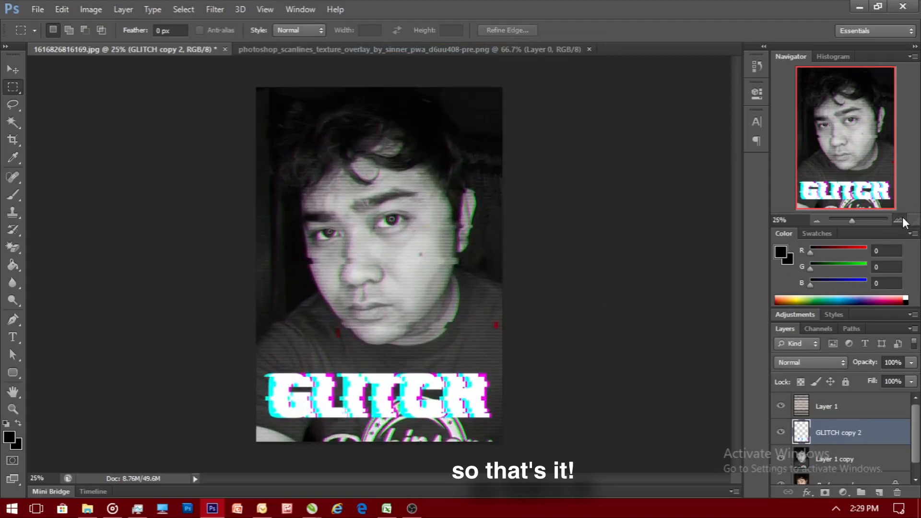
left_click(816, 219)
left_click(36, 12)
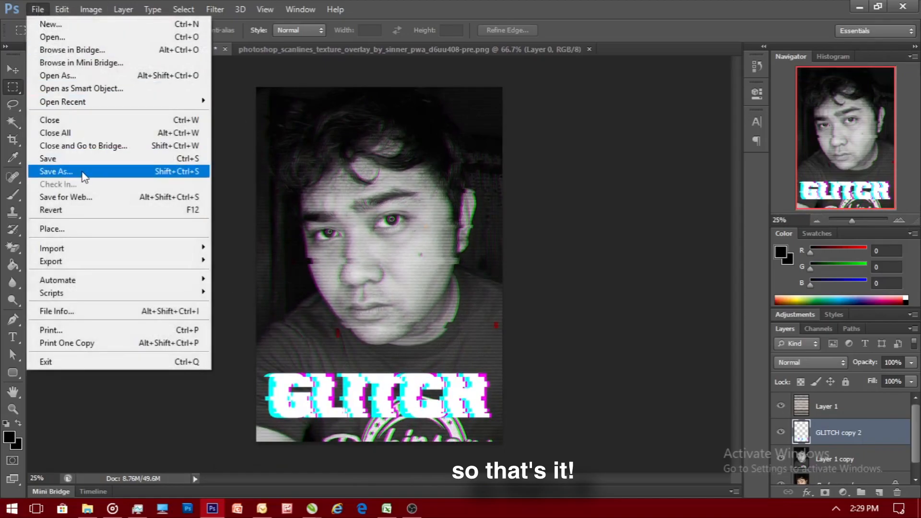
left_click(56, 171)
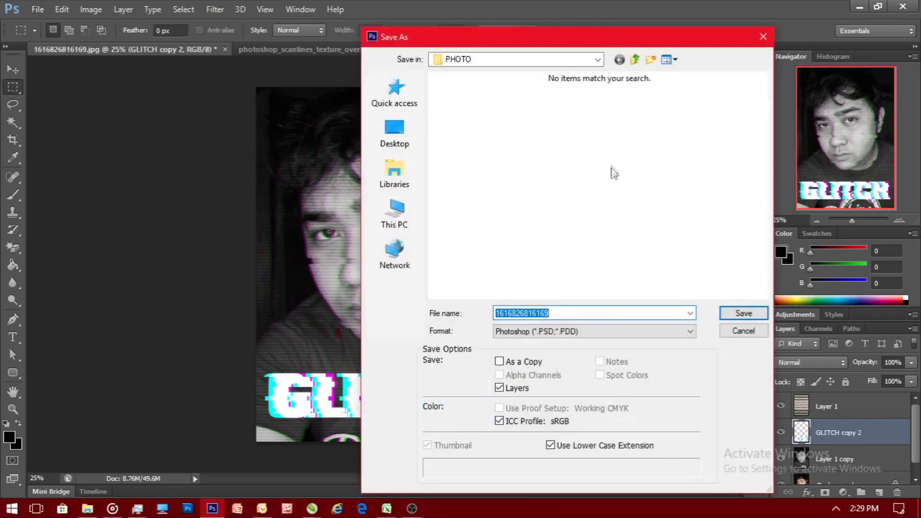
left_click(574, 331)
left_click(549, 217)
- Name the JPEG file GLICTCH and save it
left_click(550, 313)
double_click(550, 313)
type("glit")
key("BackSpace")
key("BackSpace")
key("BackSpace")
key("BackSpace")
type("GLI")
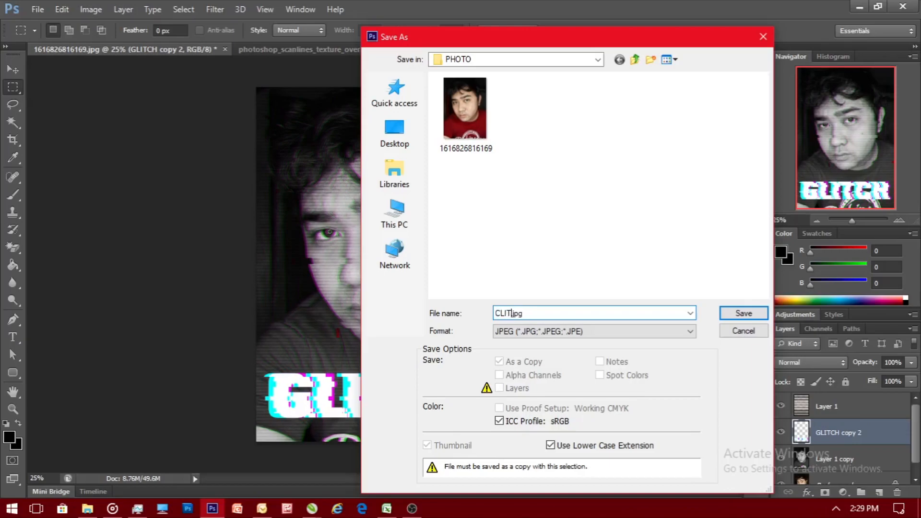
key("BackSpace")
key("BackSpace")
type("GLICTCH")
left_click(744, 313)
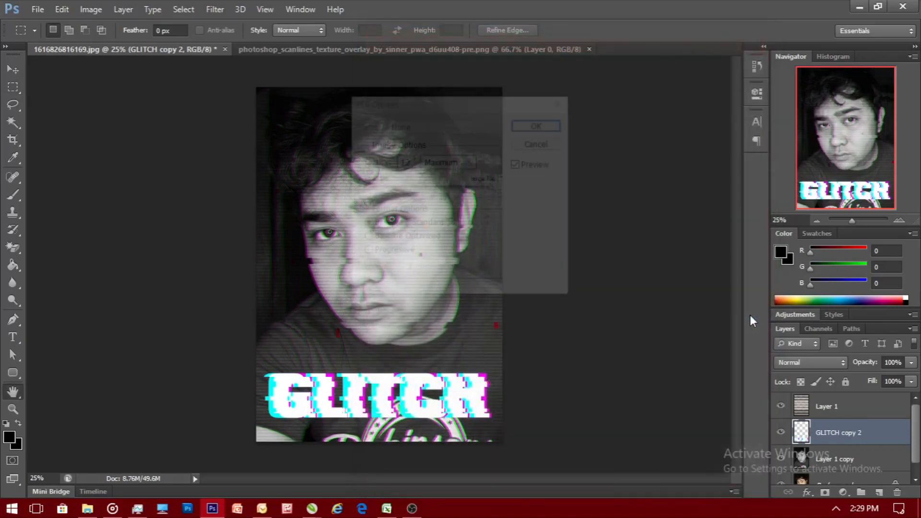